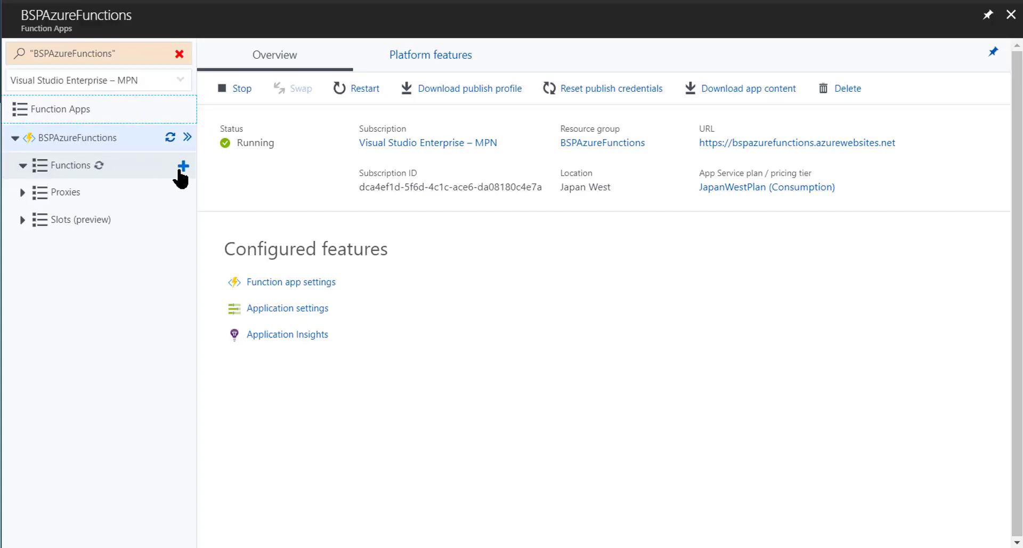
Start a new function from the C# Application Insights scheduled analytics template, searching the templates for "app"
{"action": "left_click", "coordinate": [183, 167]}
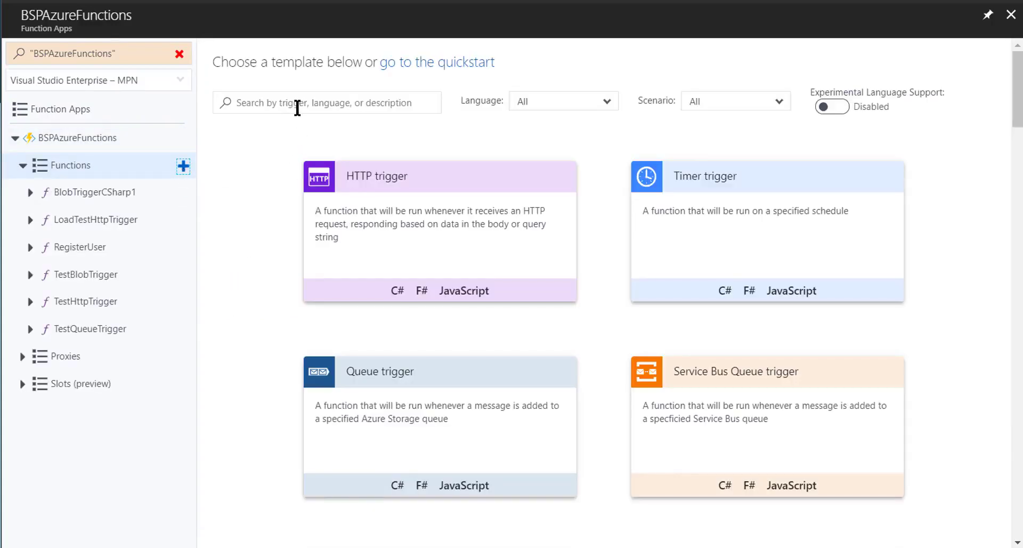
{"action": "left_click", "coordinate": [297, 106]}
{"action": "type", "text": "app"}
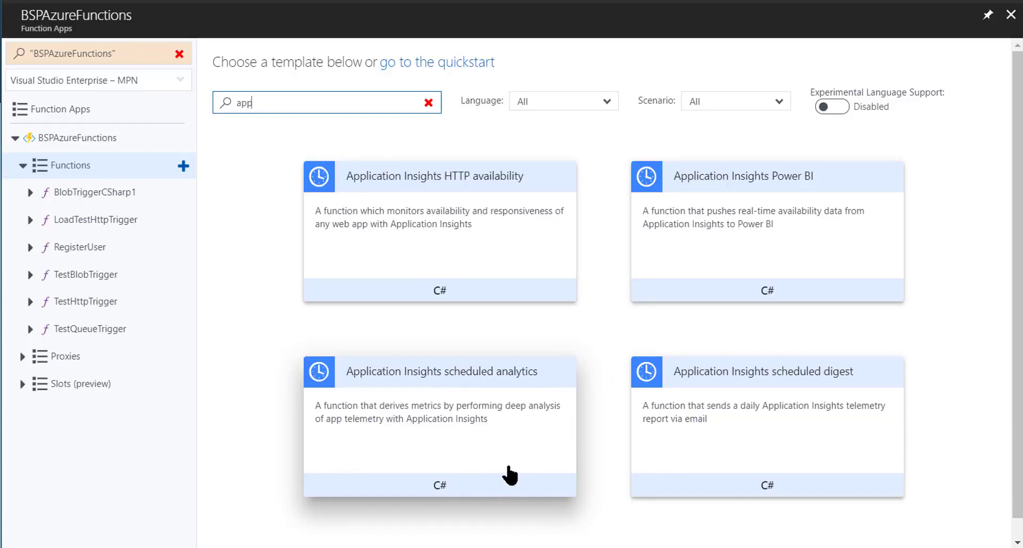
{"action": "left_click", "coordinate": [439, 486]}
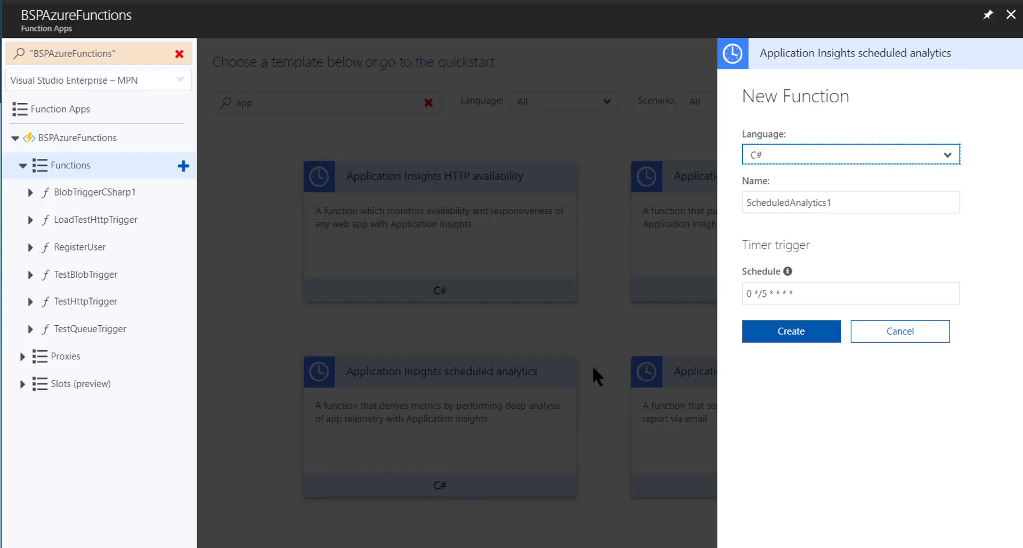
Name the new function FeedAIWithCustomDerivedMetrics
{"action": "double_click", "coordinate": [884, 208]}
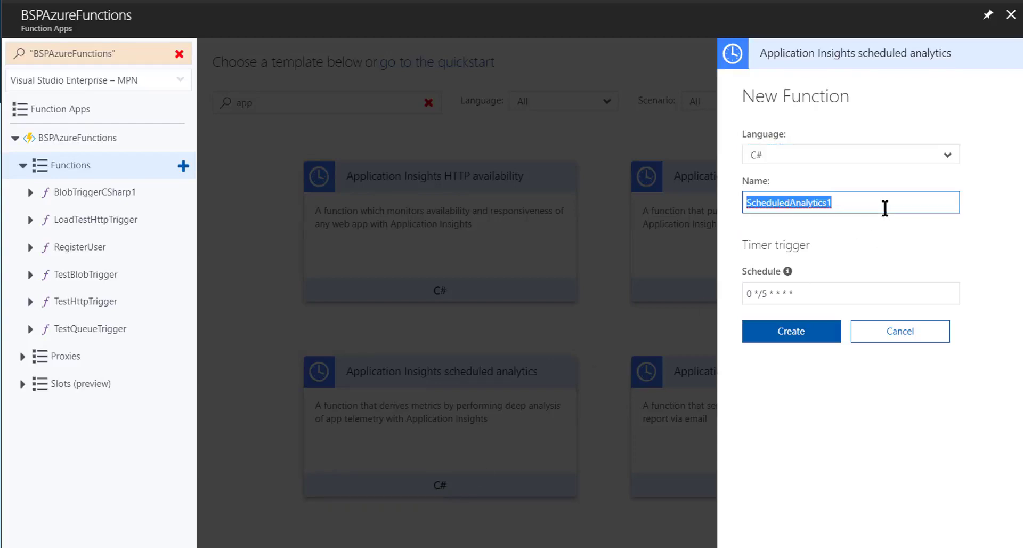
{"action": "type", "text": "Feed"}
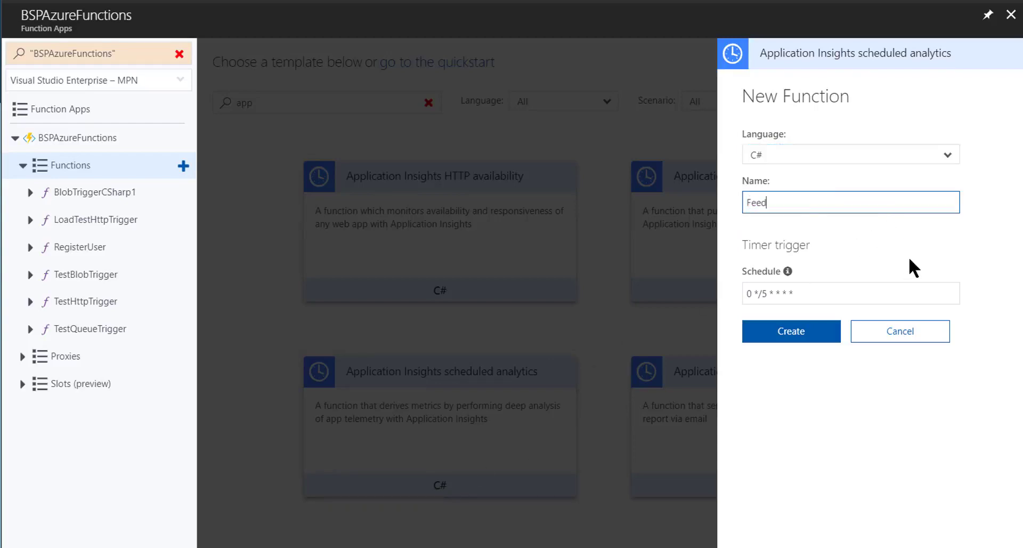
{"action": "type", "text": "AlW"}
{"action": "key", "text": "BackSpace"}
{"action": "type", "text": "WithCustomDerived"}
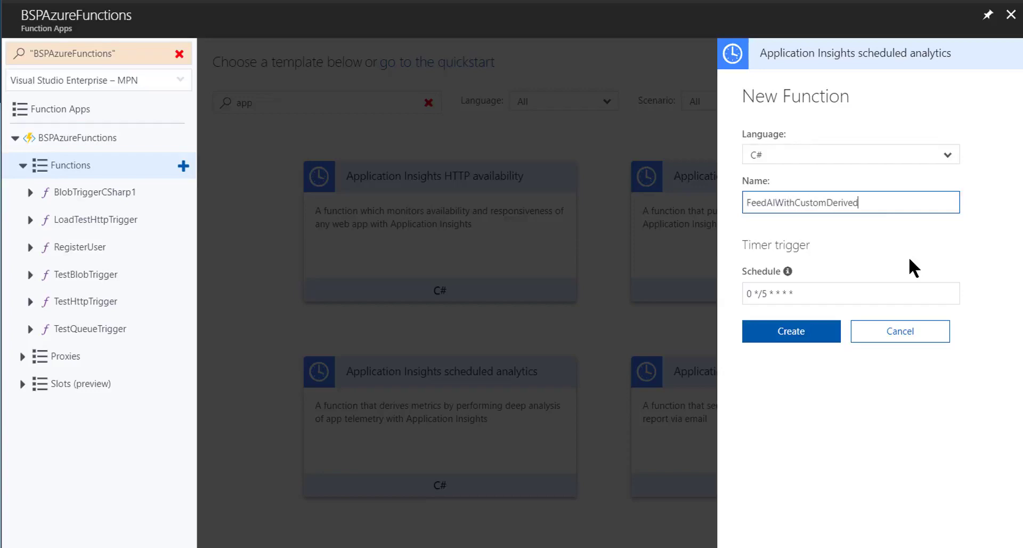
{"action": "type", "text": "Metrics"}
{"action": "key", "text": "Tab"}
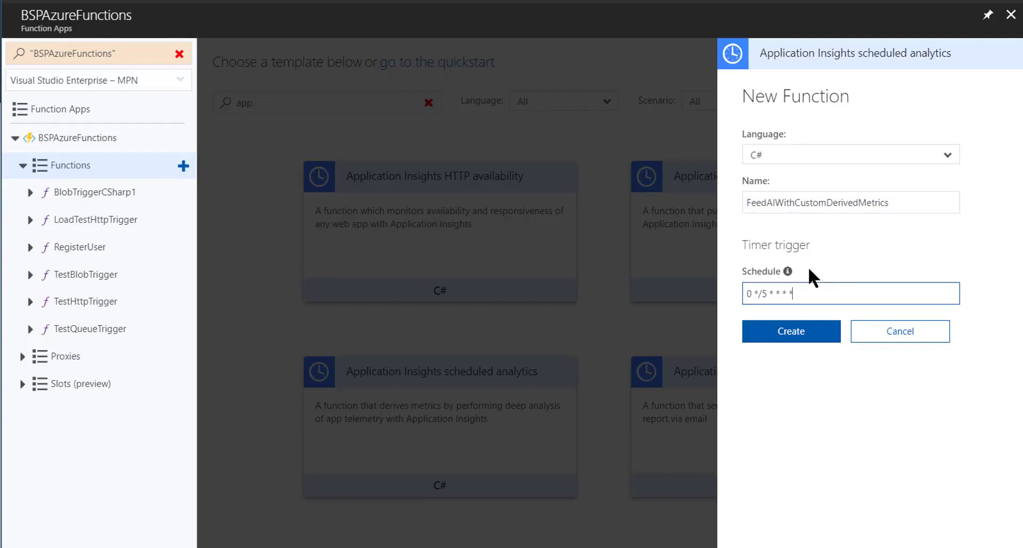
Set the timer schedule to 0 */1 * * * * so it runs every minute, and create the function
{"action": "mouse_move", "coordinate": [787, 272]}
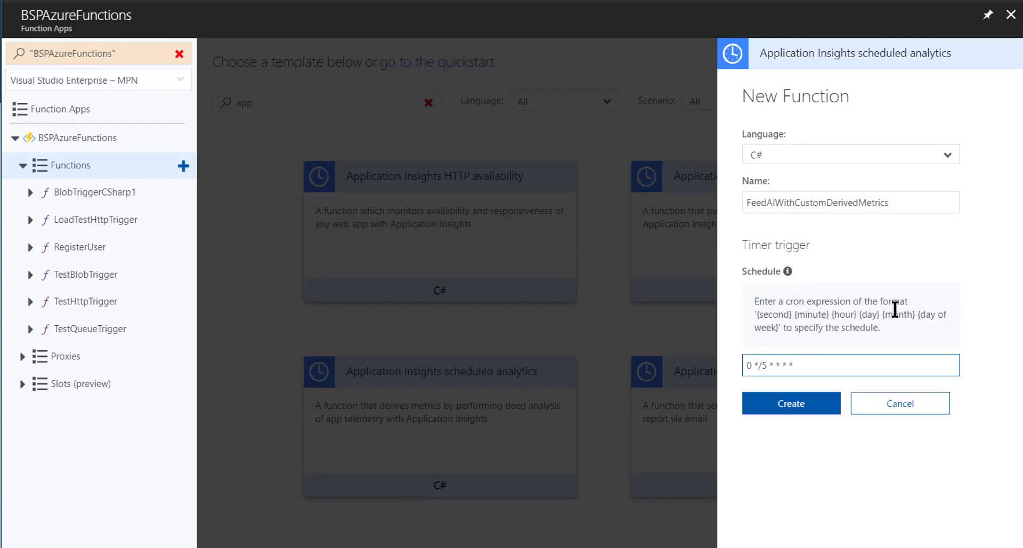
{"action": "left_click", "coordinate": [770, 369]}
{"action": "key", "text": "BackSpace"}
{"action": "type", "text": "1"}
{"action": "left_click", "coordinate": [825, 412]}
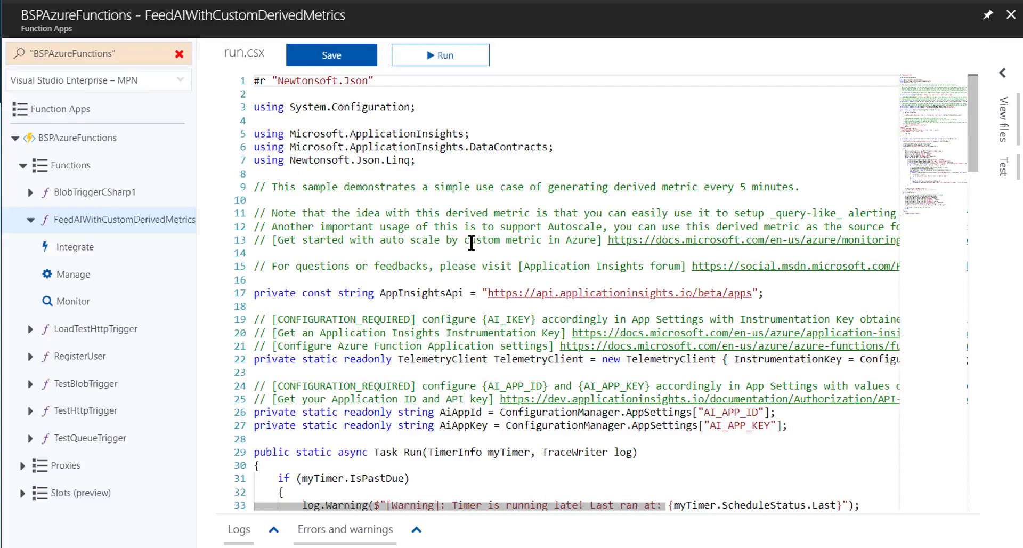
Examine the AI_APP_ID and AI_APP_KEY settings and the scheduled analytics query in run.csx
{"action": "scroll", "coordinate": [471, 243], "scroll_direction": "down", "scroll_amount": 1}
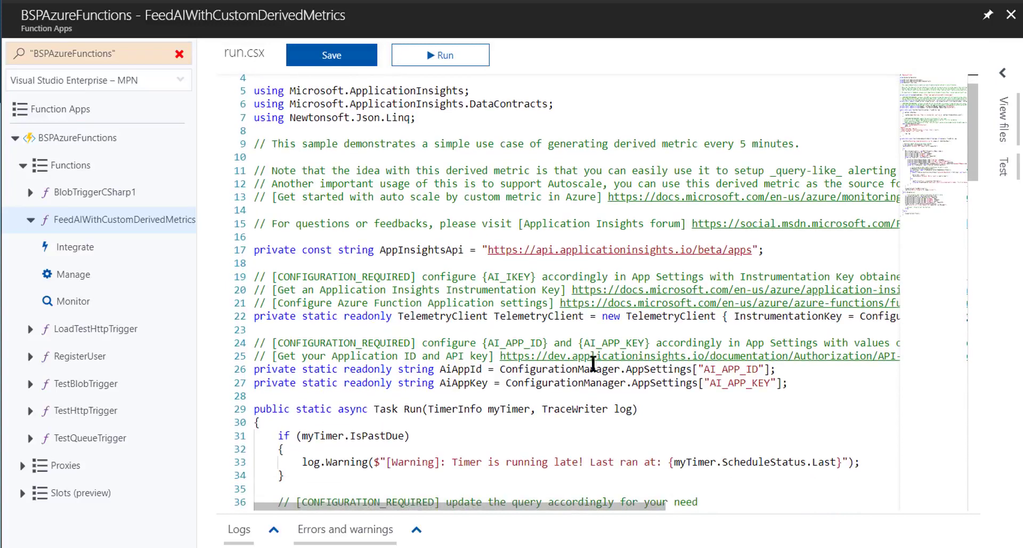
{"action": "left_click_drag", "start_coordinate": [703, 369], "coordinate": [770, 383]}
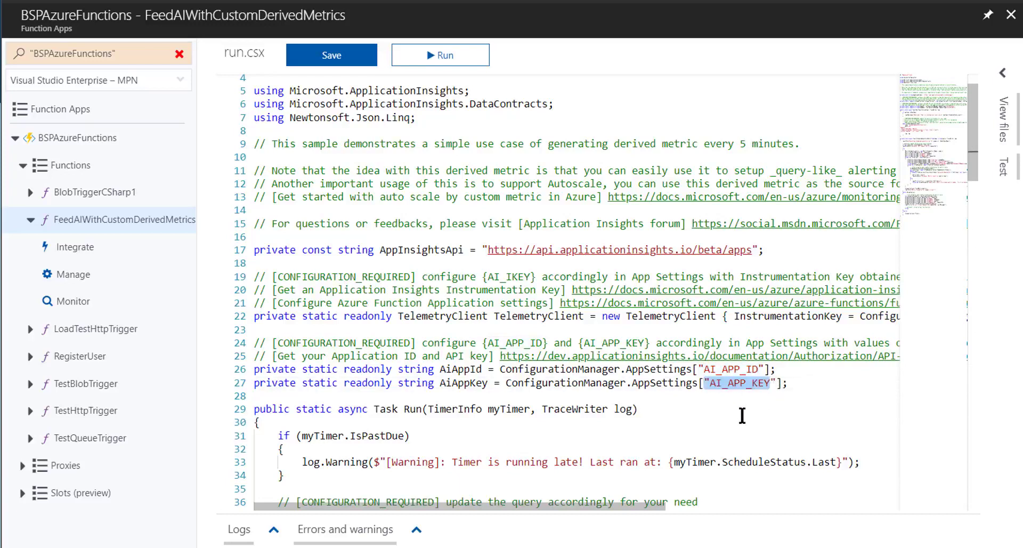
{"action": "left_click", "coordinate": [742, 412]}
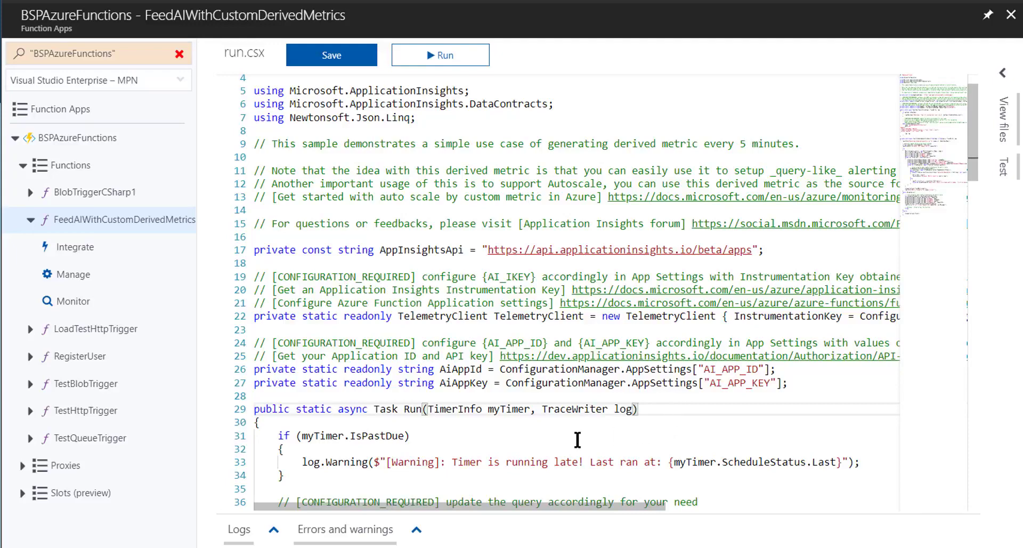
{"action": "scroll", "coordinate": [524, 440], "scroll_direction": "down", "scroll_amount": 3}
{"action": "scroll", "coordinate": [522, 440], "scroll_direction": "down", "scroll_amount": 1}
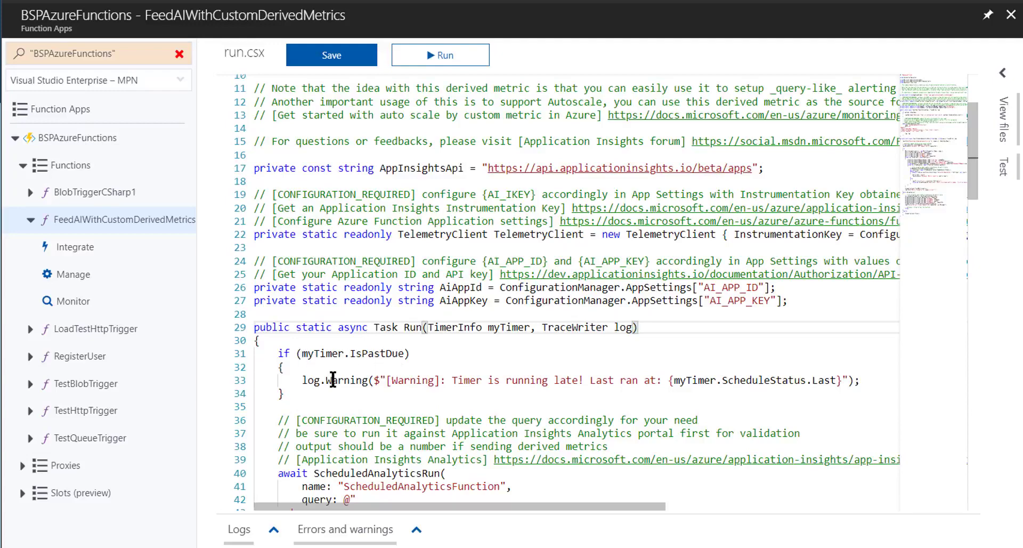
{"action": "scroll", "coordinate": [372, 433], "scroll_direction": "down", "scroll_amount": 1}
{"action": "scroll", "coordinate": [372, 433], "scroll_direction": "down", "scroll_amount": 10}
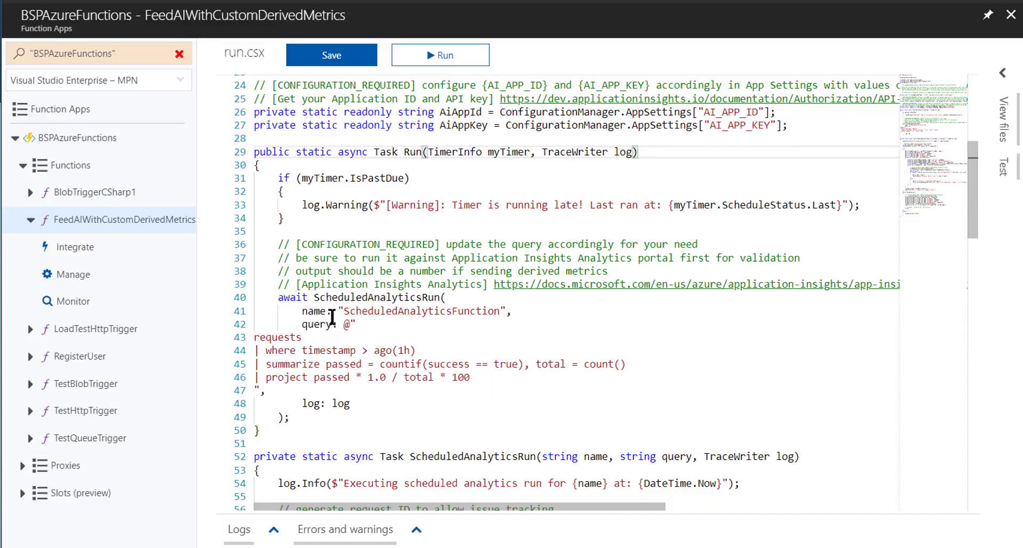
{"action": "left_click_drag", "start_coordinate": [475, 376], "coordinate": [254, 336]}
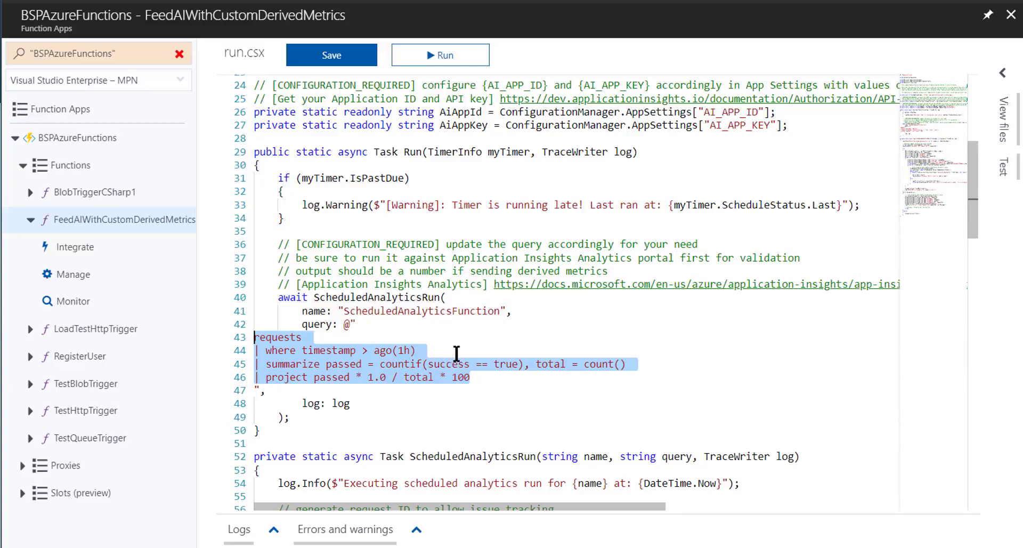
{"action": "left_click", "coordinate": [458, 354]}
Review the ScheduledAnalyticsRun method in run.csx, including how it queries the API, sends the metric and handles exceptions
{"action": "scroll", "coordinate": [467, 362], "scroll_direction": "down", "scroll_amount": 5}
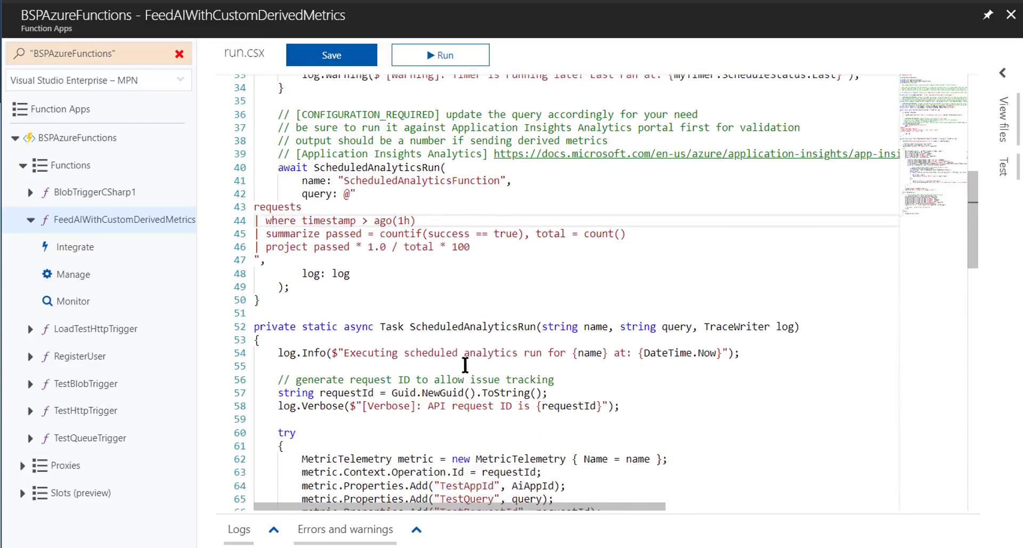
{"action": "scroll", "coordinate": [465, 365], "scroll_direction": "down", "scroll_amount": 2}
{"action": "scroll", "coordinate": [464, 365], "scroll_direction": "down", "scroll_amount": 10}
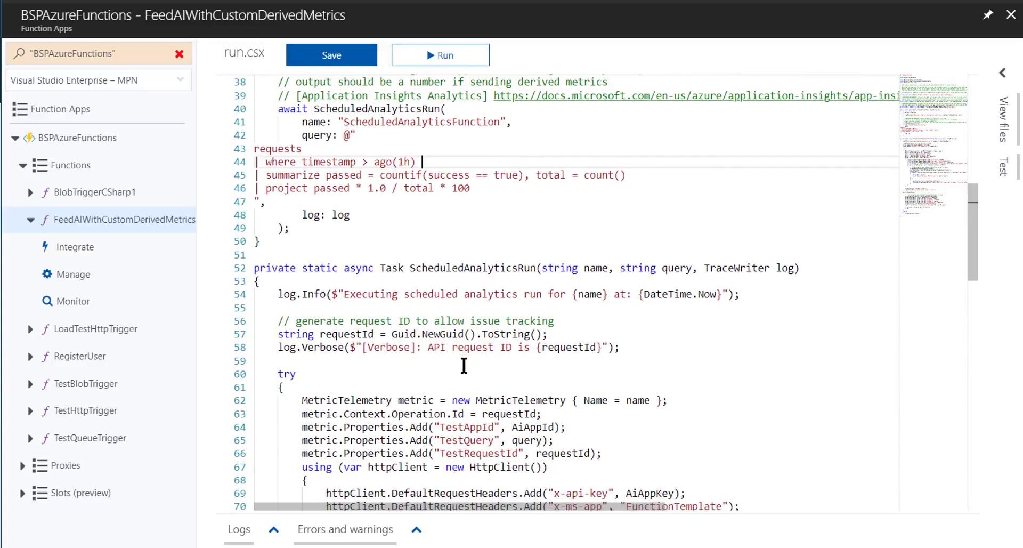
{"action": "scroll", "coordinate": [460, 366], "scroll_direction": "down", "scroll_amount": 1}
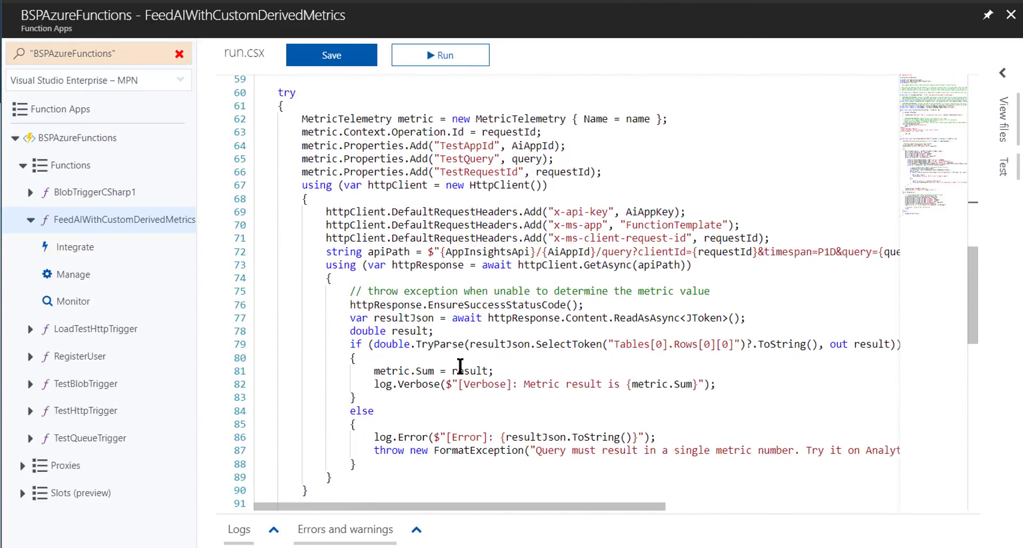
{"action": "scroll", "coordinate": [459, 366], "scroll_direction": "down", "scroll_amount": 17}
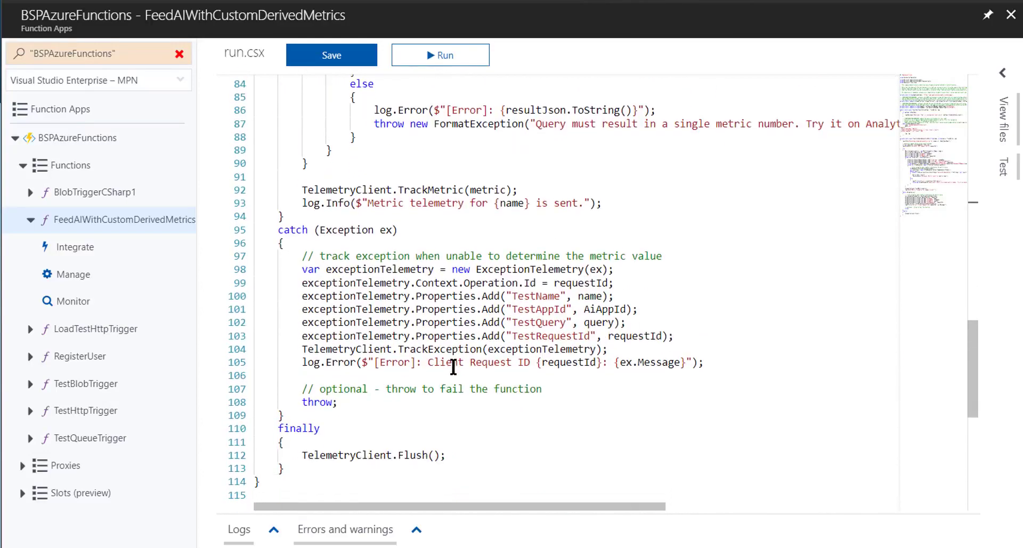
{"action": "scroll", "coordinate": [451, 366], "scroll_direction": "down", "scroll_amount": 6}
{"action": "scroll", "coordinate": [450, 367], "scroll_direction": "up", "scroll_amount": 12}
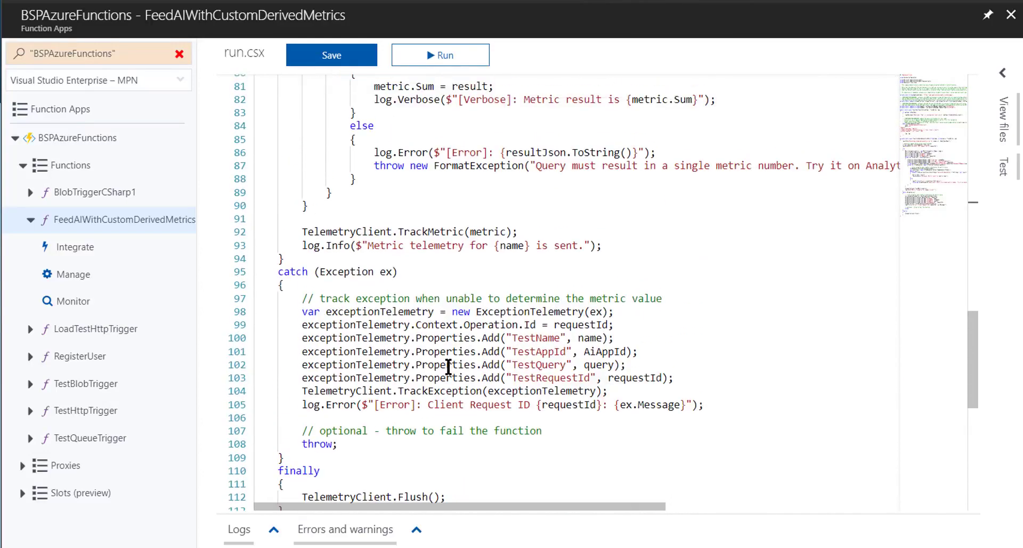
{"action": "scroll", "coordinate": [449, 367], "scroll_direction": "up", "scroll_amount": 20}
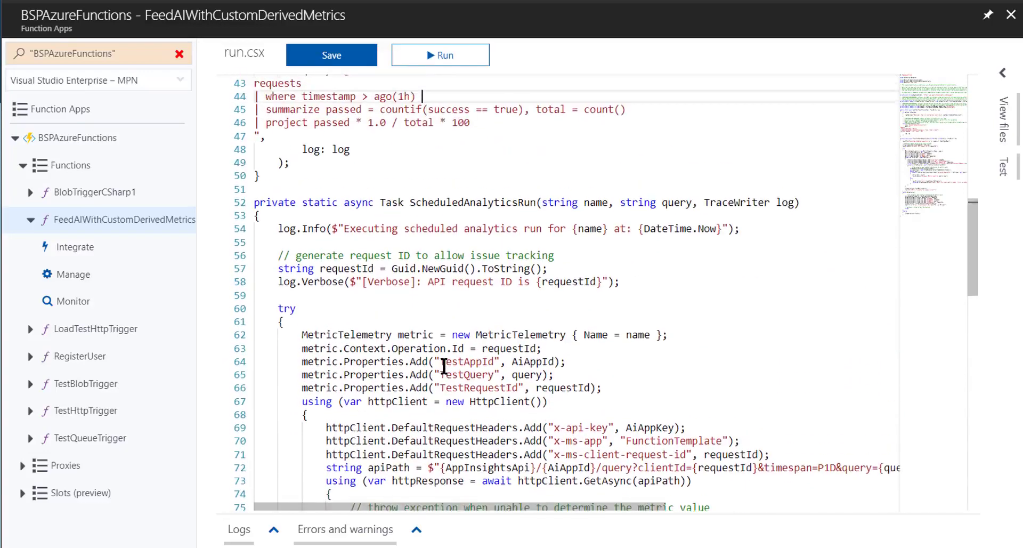
{"action": "scroll", "coordinate": [439, 355], "scroll_direction": "up", "scroll_amount": 5}
{"action": "scroll", "coordinate": [406, 222], "scroll_direction": "down", "scroll_amount": 4}
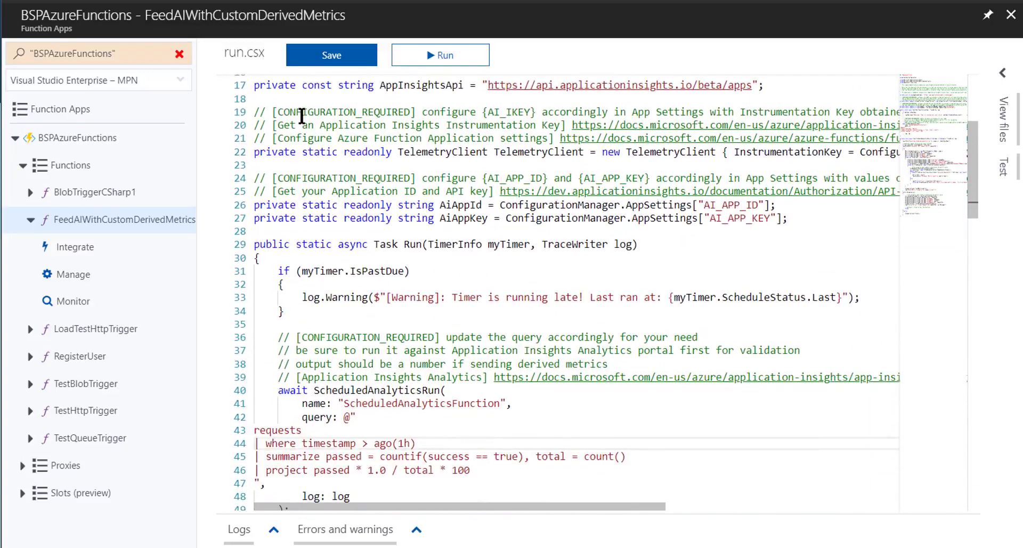
Save run.csx and open the Application Insights resource configured for the BSPAzureFunctions app
{"action": "left_click", "coordinate": [325, 58]}
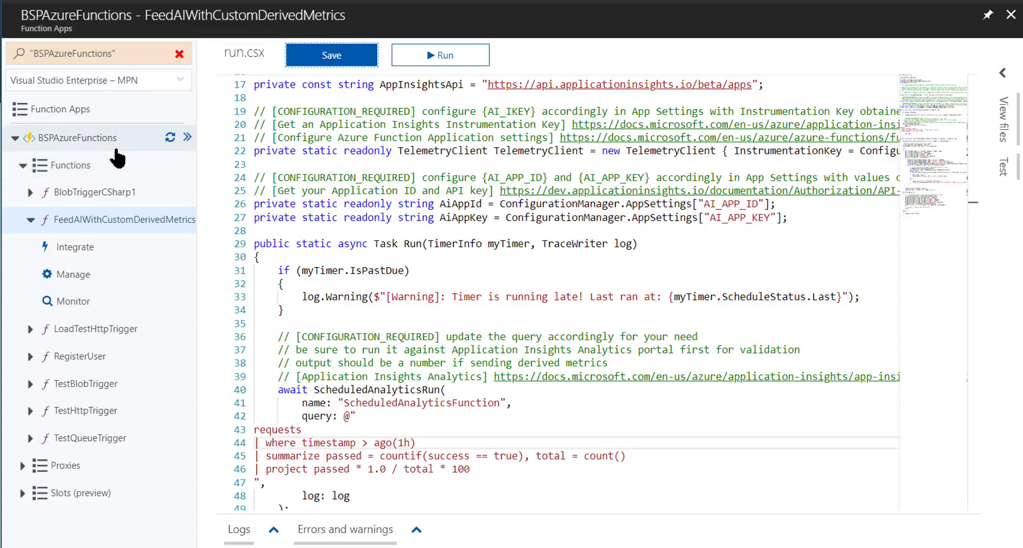
{"action": "scroll", "coordinate": [693, 330], "scroll_direction": "up", "scroll_amount": 4}
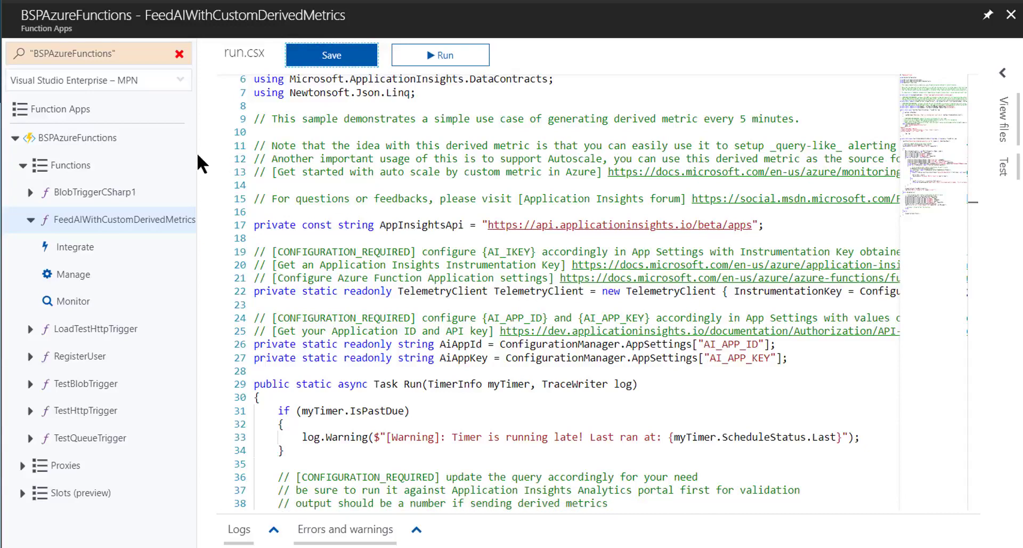
{"action": "left_click", "coordinate": [132, 149]}
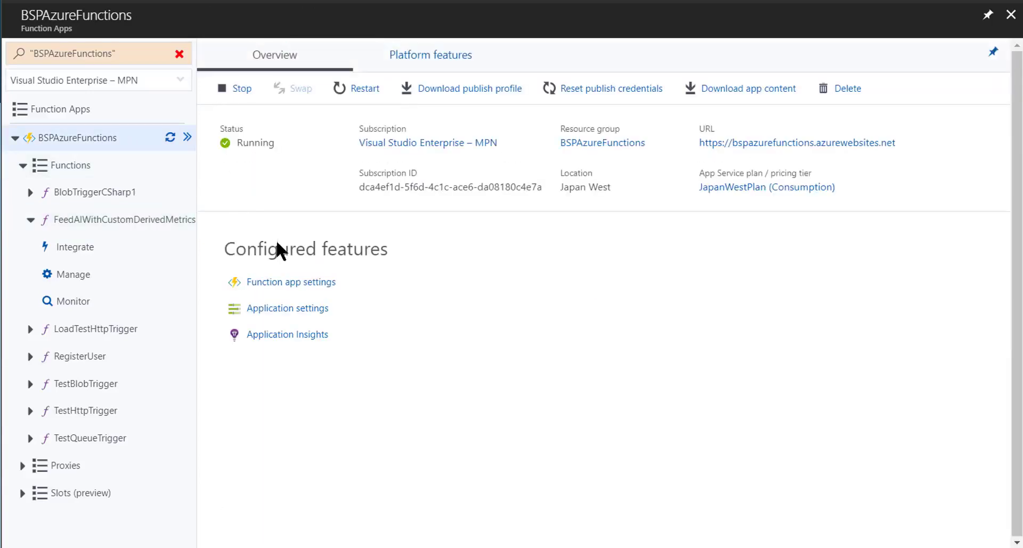
{"action": "left_click", "coordinate": [325, 335]}
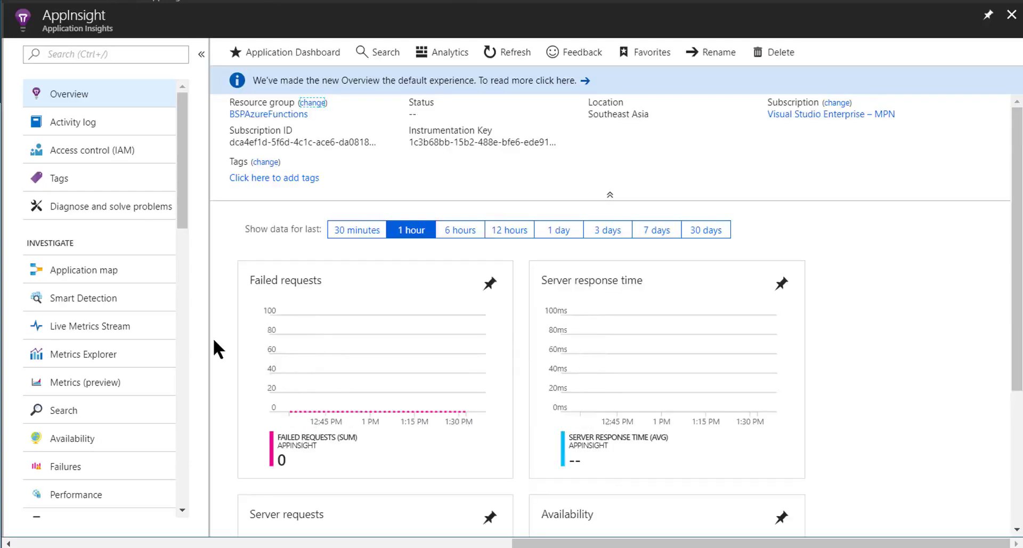
Open the API Access page of the AppInsight resource
{"action": "scroll", "coordinate": [183, 326], "scroll_direction": "down", "scroll_amount": 9}
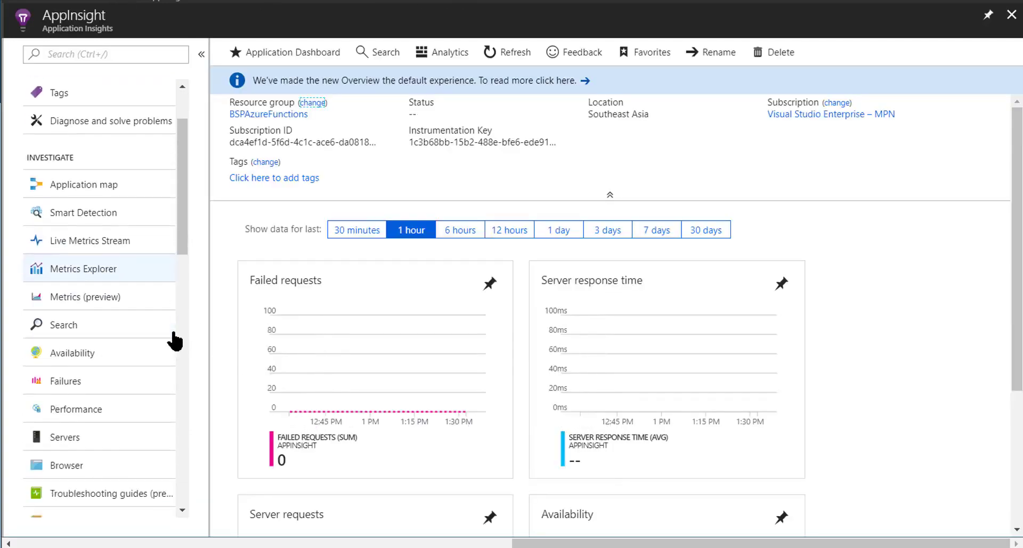
{"action": "scroll", "coordinate": [176, 356], "scroll_direction": "down", "scroll_amount": 9}
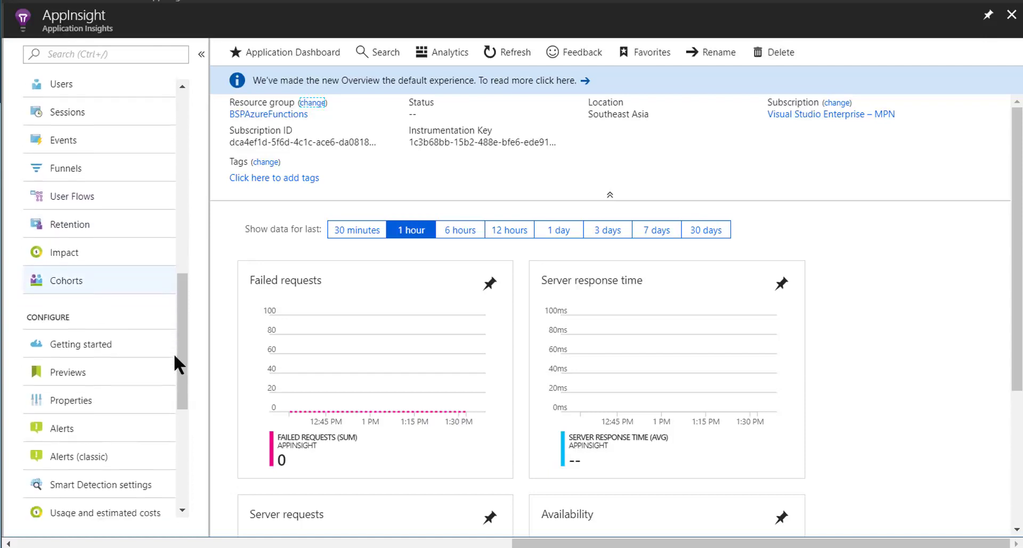
{"action": "scroll", "coordinate": [138, 434], "scroll_direction": "down", "scroll_amount": 3}
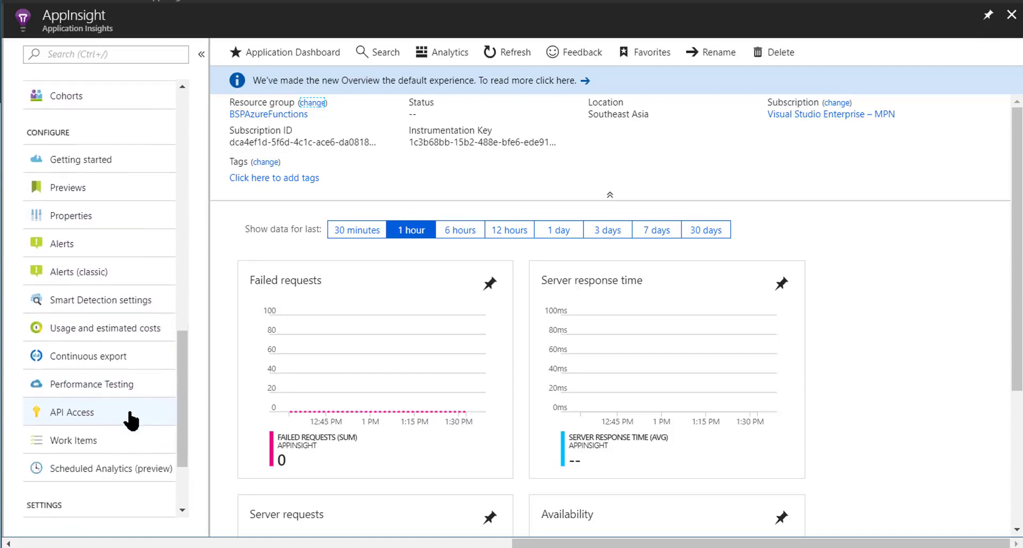
{"action": "scroll", "coordinate": [120, 360], "scroll_direction": "down", "scroll_amount": 1}
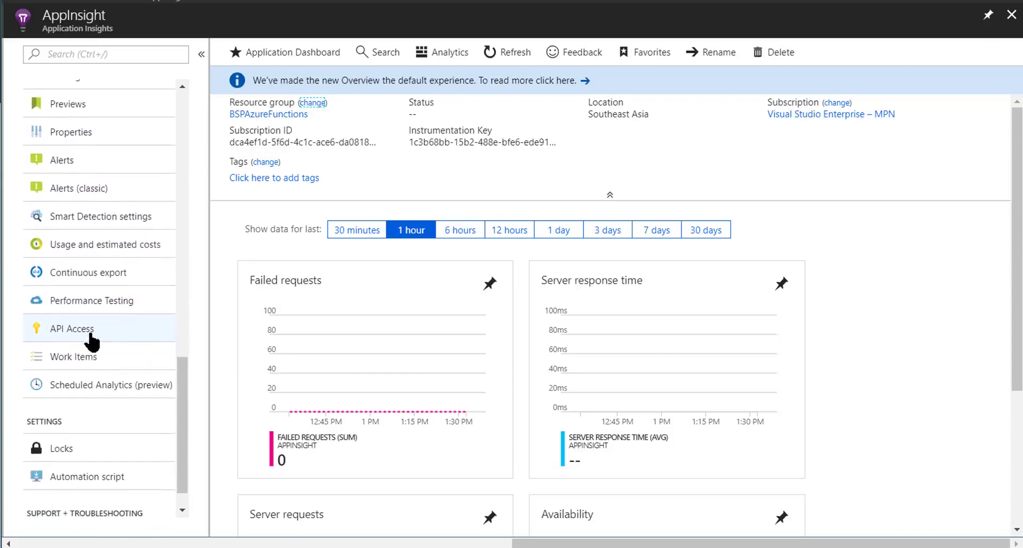
{"action": "left_click", "coordinate": [90, 327]}
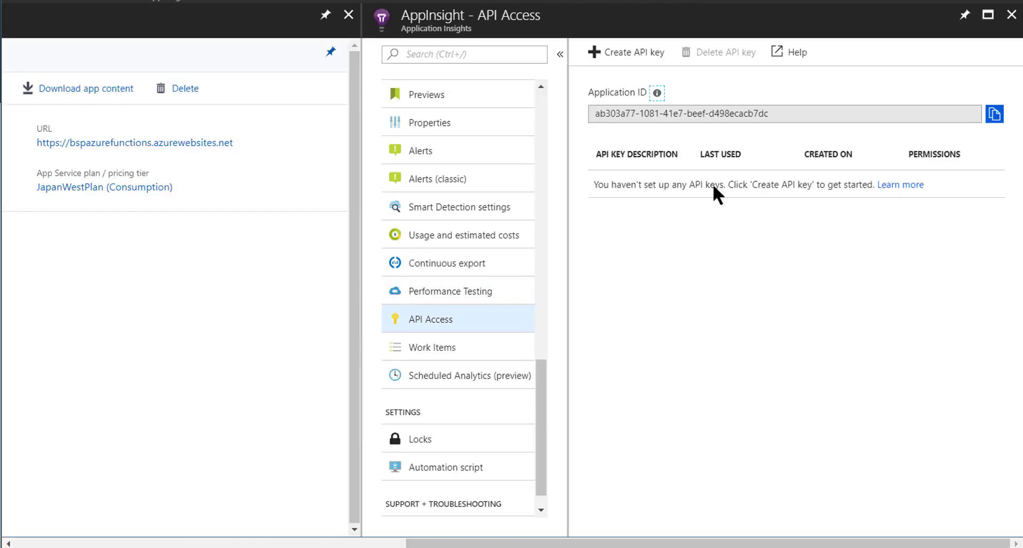
Generate an API key described as DerivedMetrics with the Read telemetry permission
{"action": "left_click", "coordinate": [637, 53]}
{"action": "left_click", "coordinate": [642, 160]}
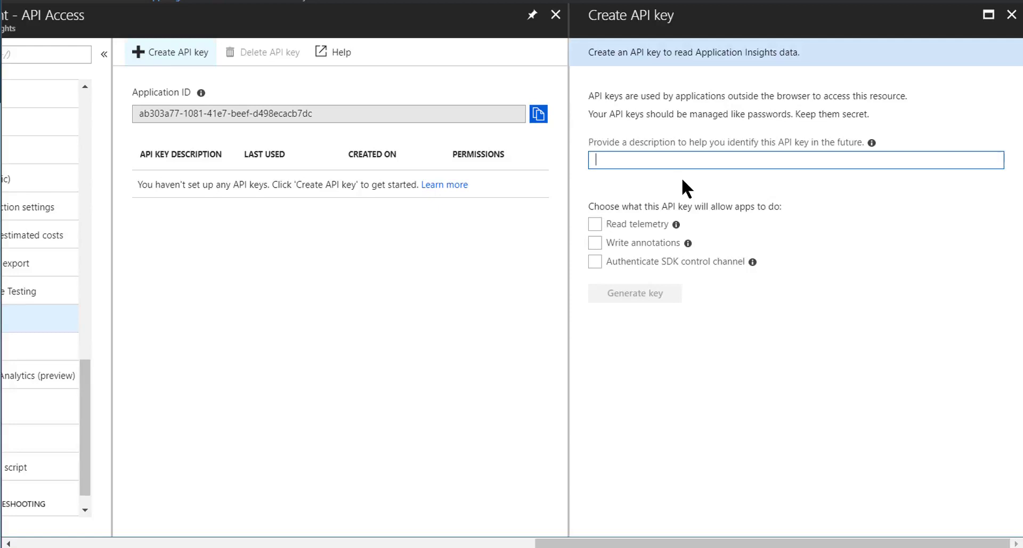
{"action": "type", "text": "DerivedMetrics"}
{"action": "left_click", "coordinate": [682, 180]}
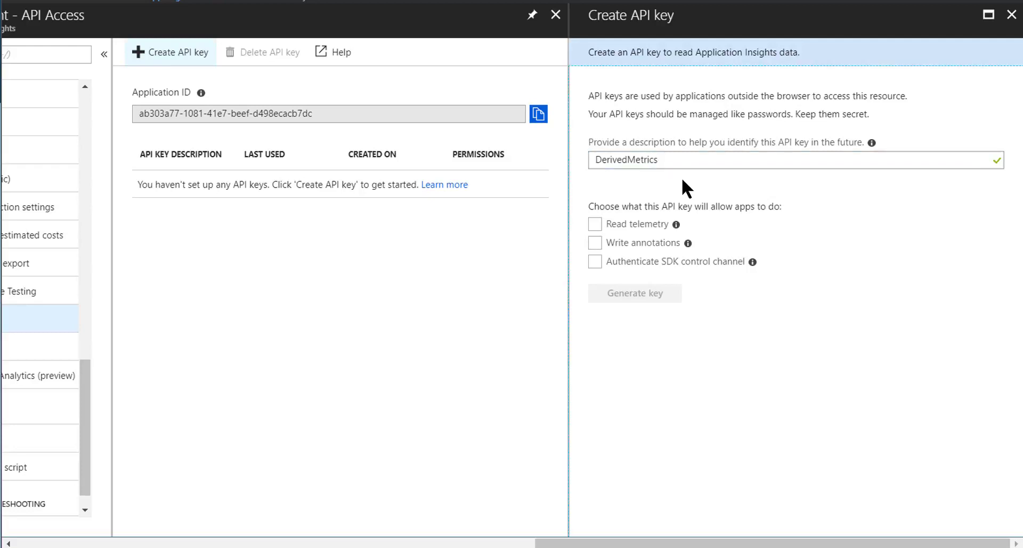
{"action": "left_click", "coordinate": [648, 224]}
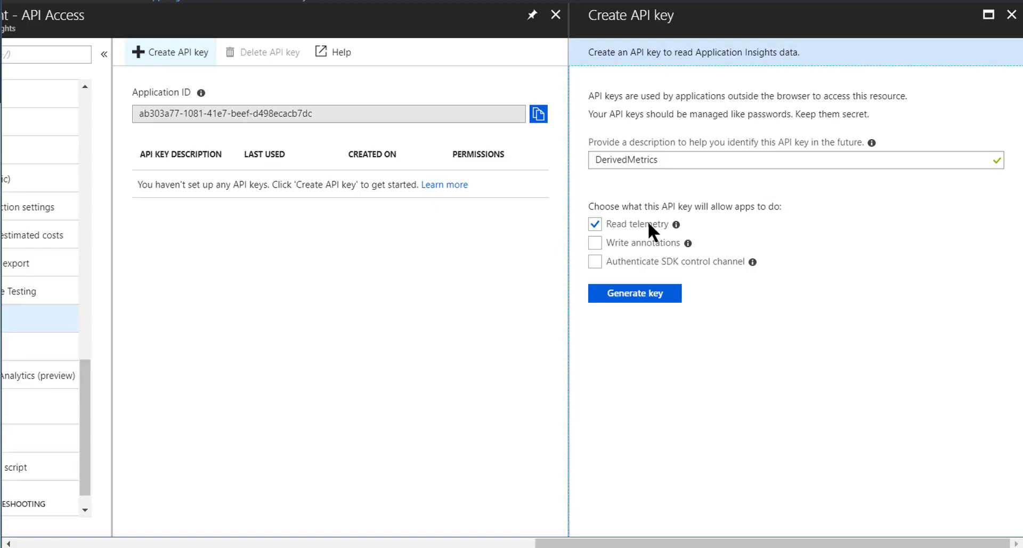
{"action": "left_click", "coordinate": [634, 302]}
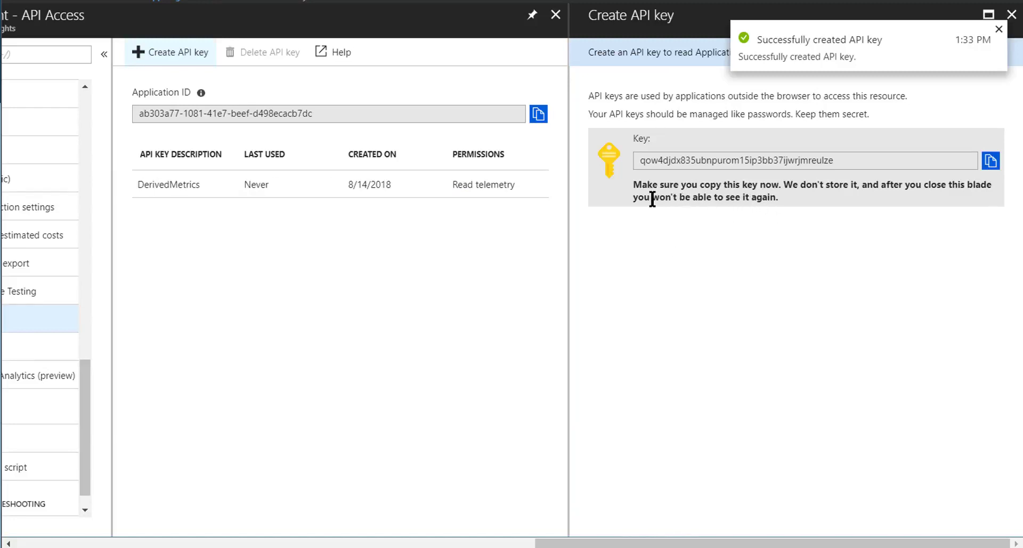
Copy the newly generated API key and close the key creation pane
{"action": "left_click", "coordinate": [990, 160]}
{"action": "left_click", "coordinate": [847, 201]}
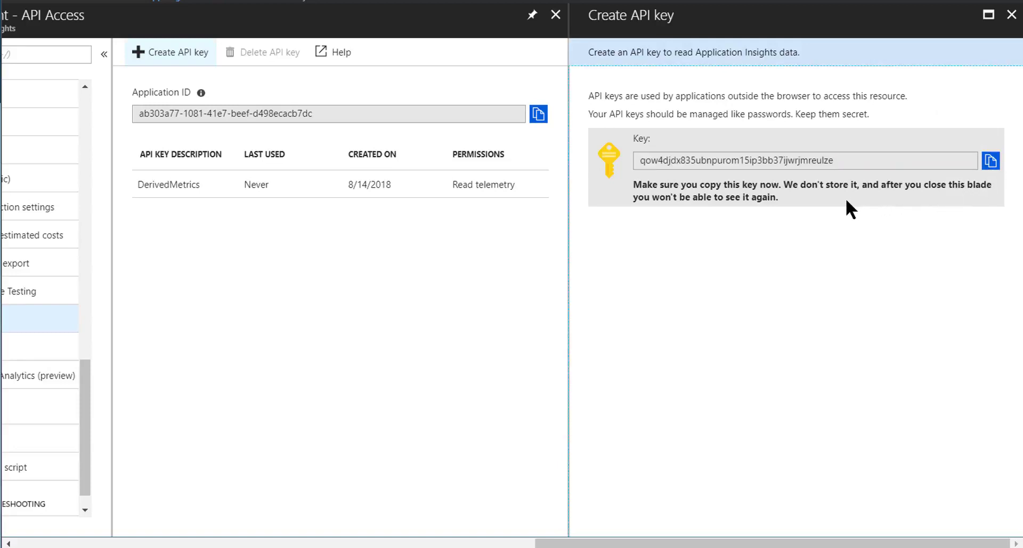
{"action": "left_click_drag", "start_coordinate": [859, 182], "coordinate": [774, 184]}
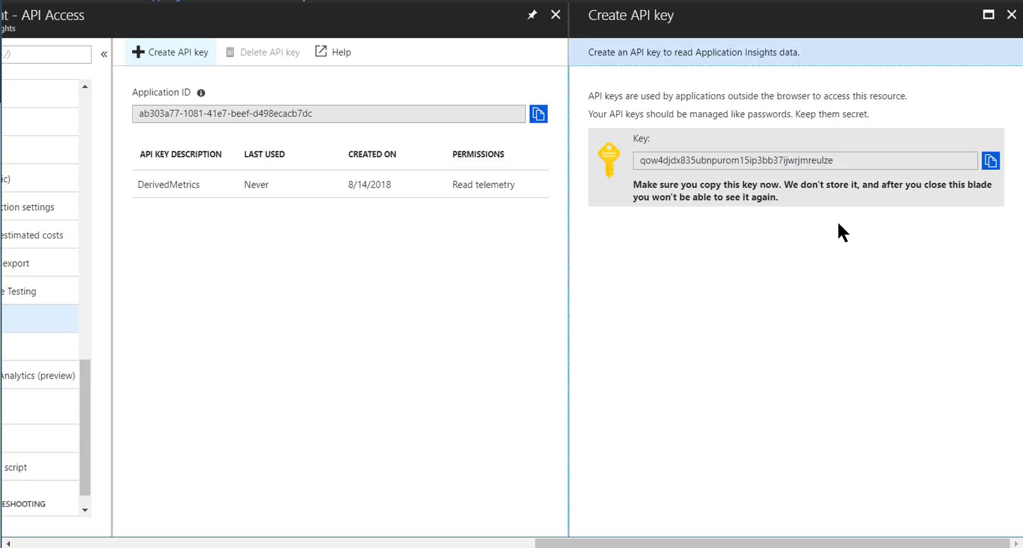
{"action": "left_click", "coordinate": [1011, 15]}
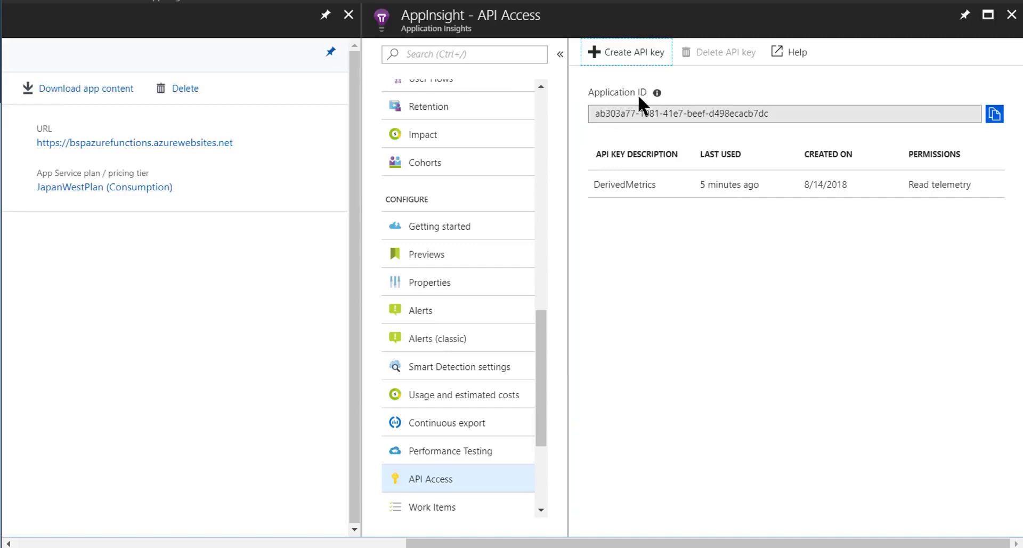
Copy the Application ID of the AppInsight resource and return to the BSPAzureFunctions overview
{"action": "left_click", "coordinate": [992, 126]}
{"action": "left_click", "coordinate": [880, 235]}
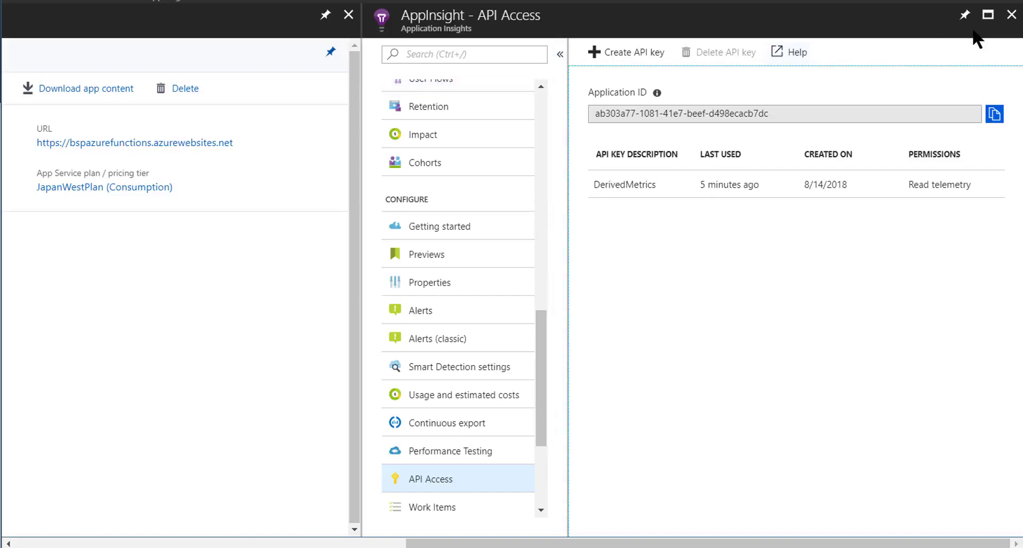
{"action": "left_click", "coordinate": [1012, 16]}
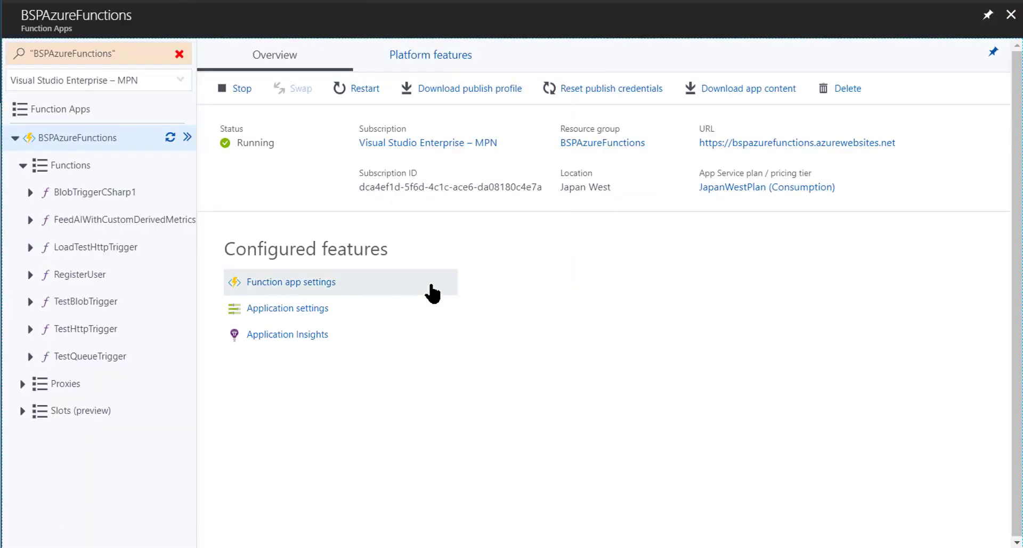
Open the function app's application settings and add a setting named AI_APP_KEY with the copied API key as its value
{"action": "left_click", "coordinate": [286, 320]}
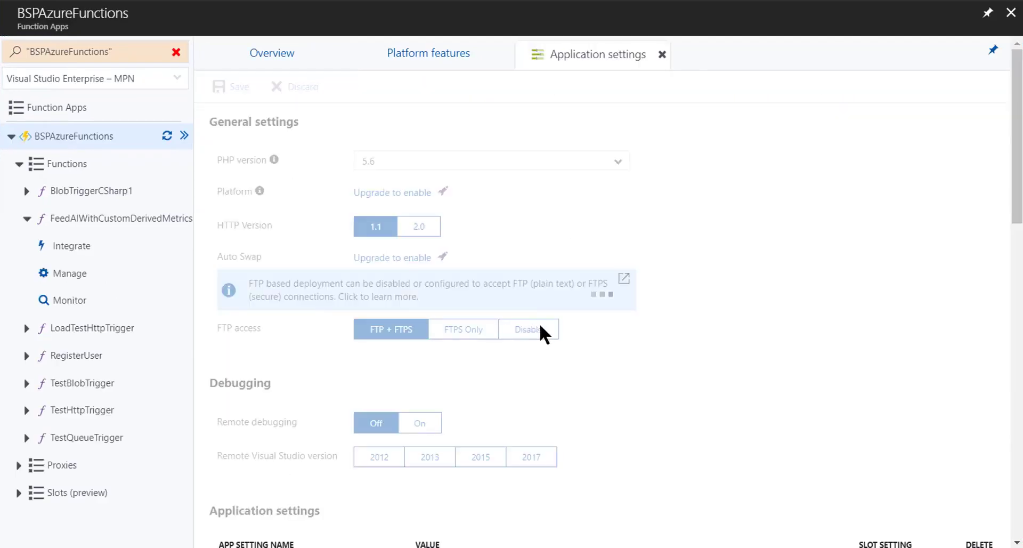
{"action": "scroll", "coordinate": [549, 330], "scroll_direction": "down", "scroll_amount": 3}
{"action": "scroll", "coordinate": [551, 336], "scroll_direction": "down", "scroll_amount": 5}
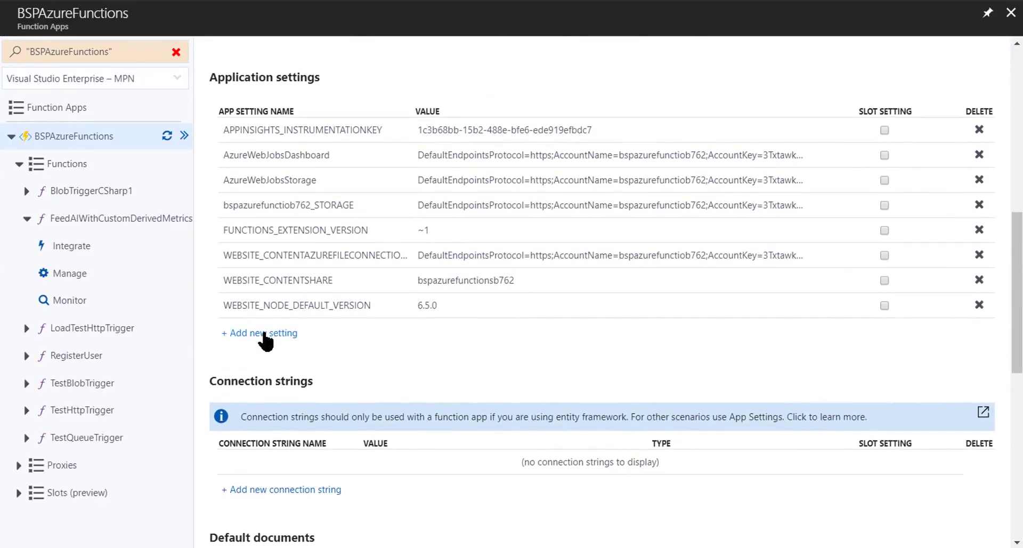
{"action": "left_click", "coordinate": [271, 334]}
{"action": "left_click", "coordinate": [291, 332]}
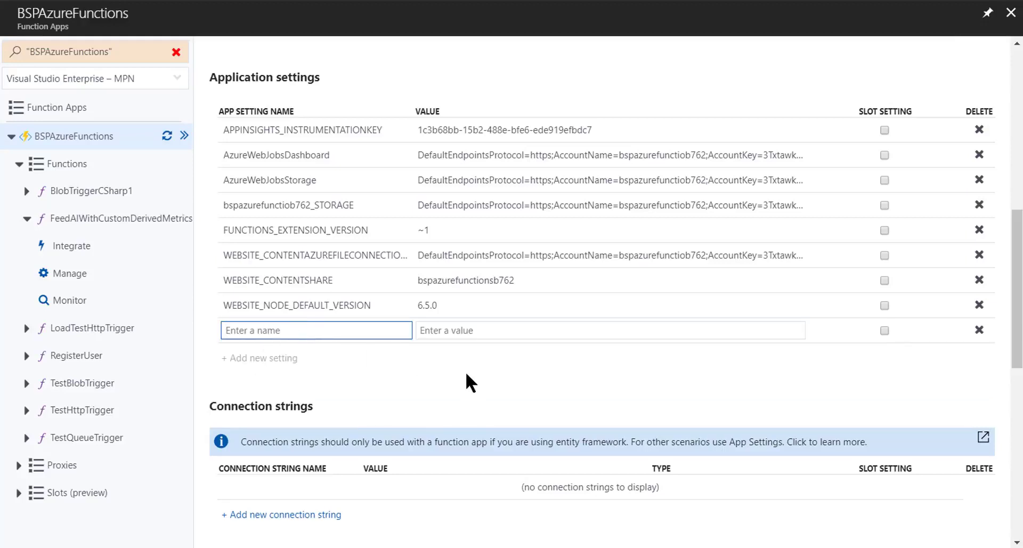
{"action": "type", "text": "AI_APP"}
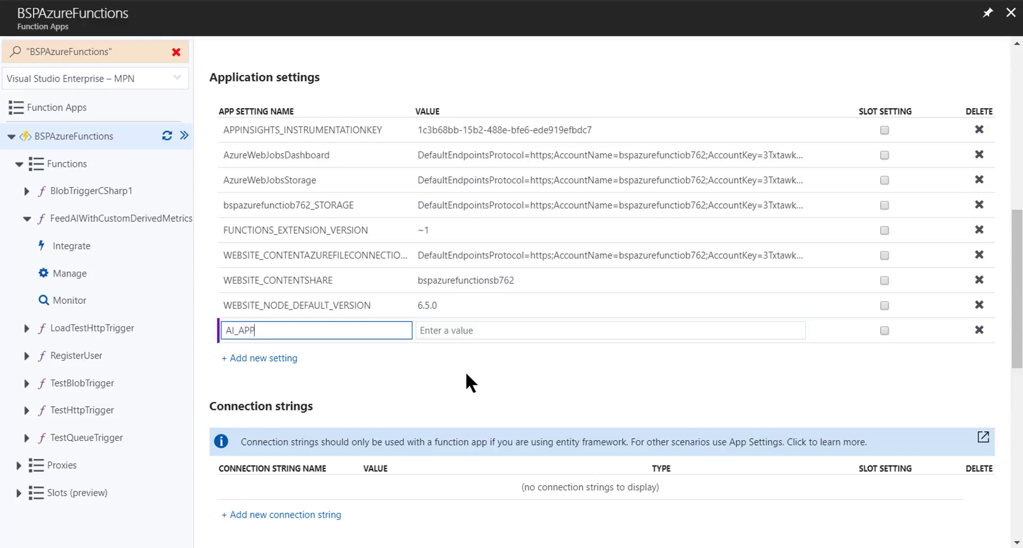
{"action": "type", "text": "_KEY"}
{"action": "left_click", "coordinate": [491, 332]}
{"action": "key", "text": "ctrl+v"}
{"action": "left_click_drag", "start_coordinate": [489, 367], "coordinate": [489, 363]}
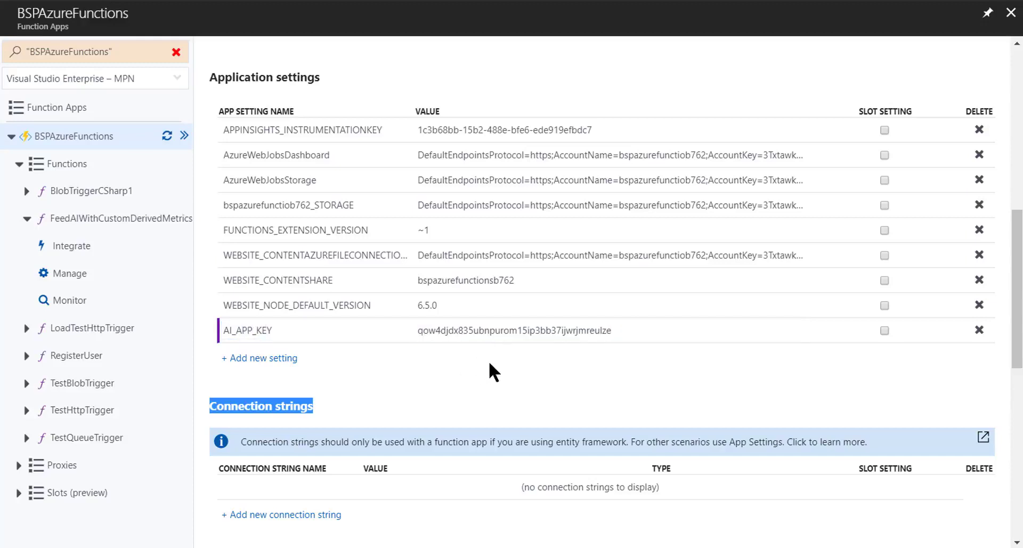
Add an application setting named AI_APP_ID with the copied Application ID as its value
{"action": "left_click", "coordinate": [285, 358]}
{"action": "scroll", "coordinate": [304, 357], "scroll_direction": "up", "scroll_amount": 3}
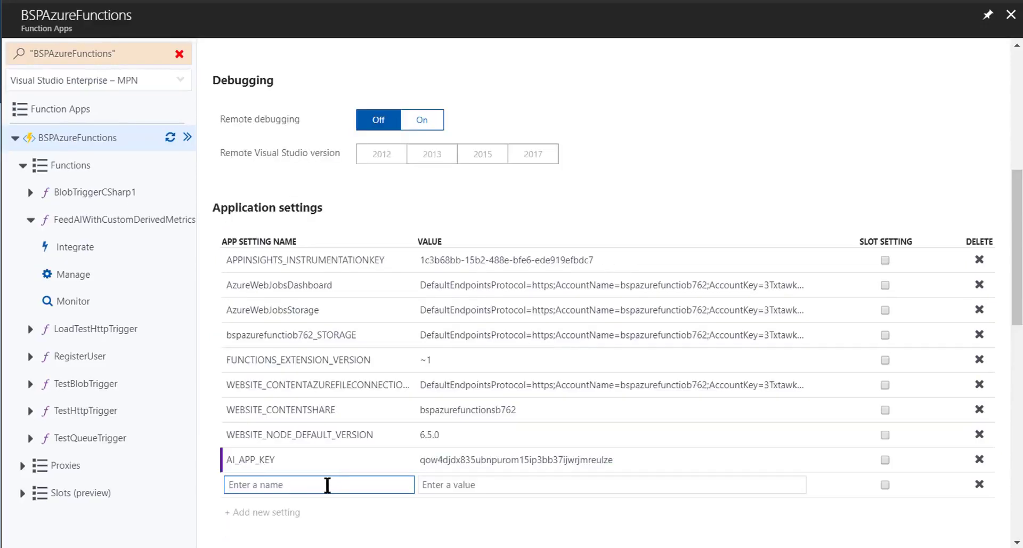
{"action": "type", "text": "AI"}
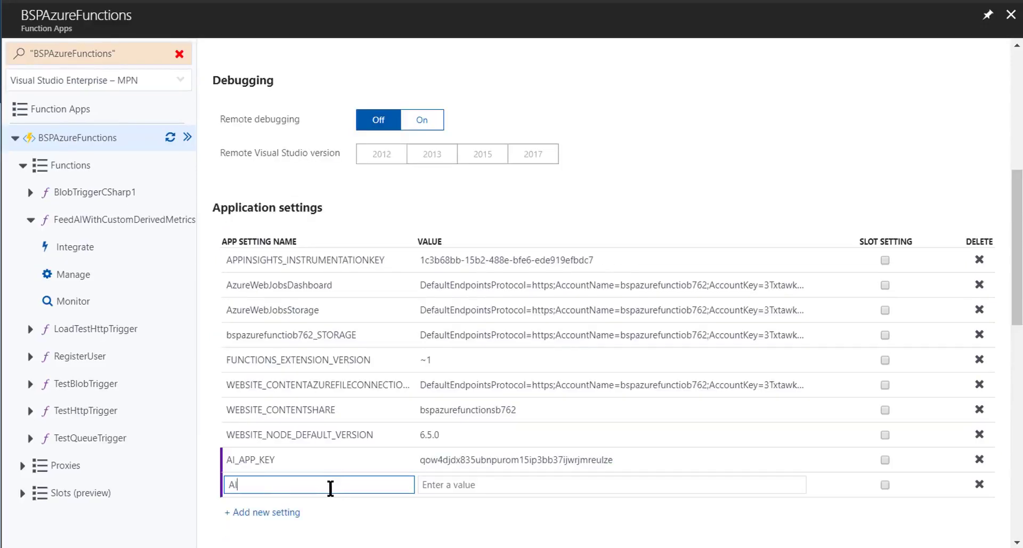
{"action": "type", "text": "_APP_ID"}
{"action": "left_click", "coordinate": [495, 484]}
{"action": "key", "text": "ctrl+v"}
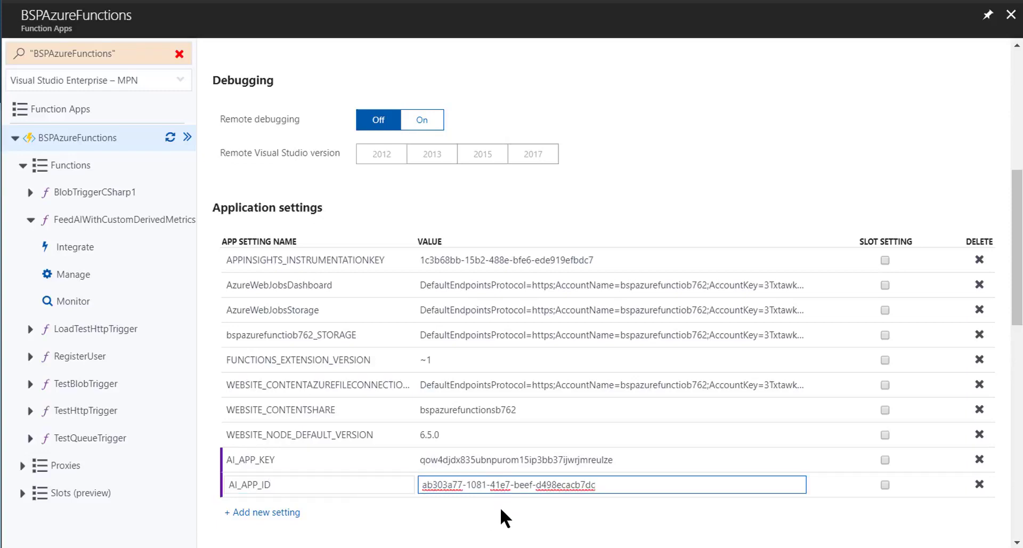
{"action": "left_click", "coordinate": [500, 510]}
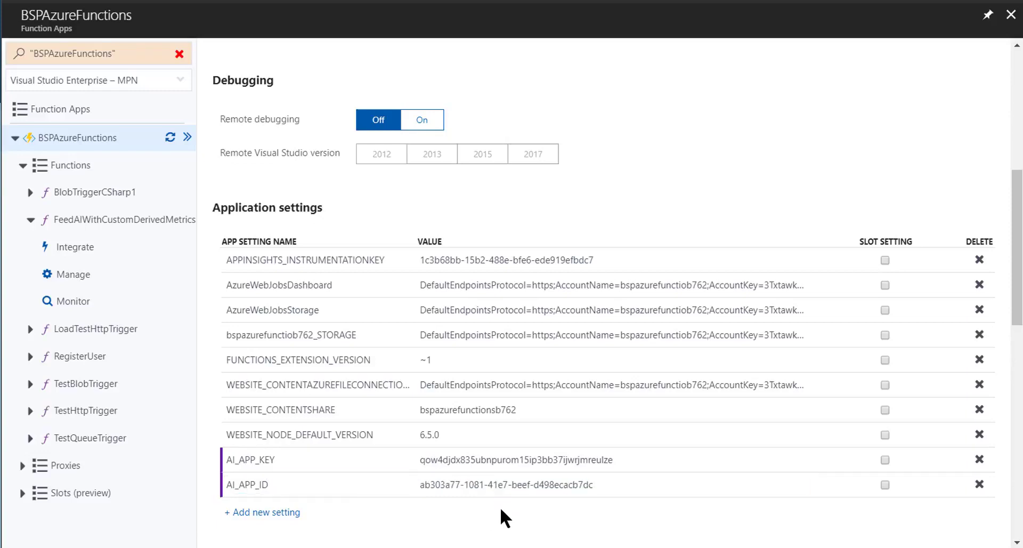
Add an application setting named AI_IKEY with the instrumentation key copied from APPINSIGHTS_INSTRUMENTATIONKEY
{"action": "left_click", "coordinate": [292, 512]}
{"action": "scroll", "coordinate": [375, 510], "scroll_direction": "down", "scroll_amount": 1}
{"action": "scroll", "coordinate": [376, 511], "scroll_direction": "down", "scroll_amount": 1}
{"action": "type", "text": "AI_IKEY"}
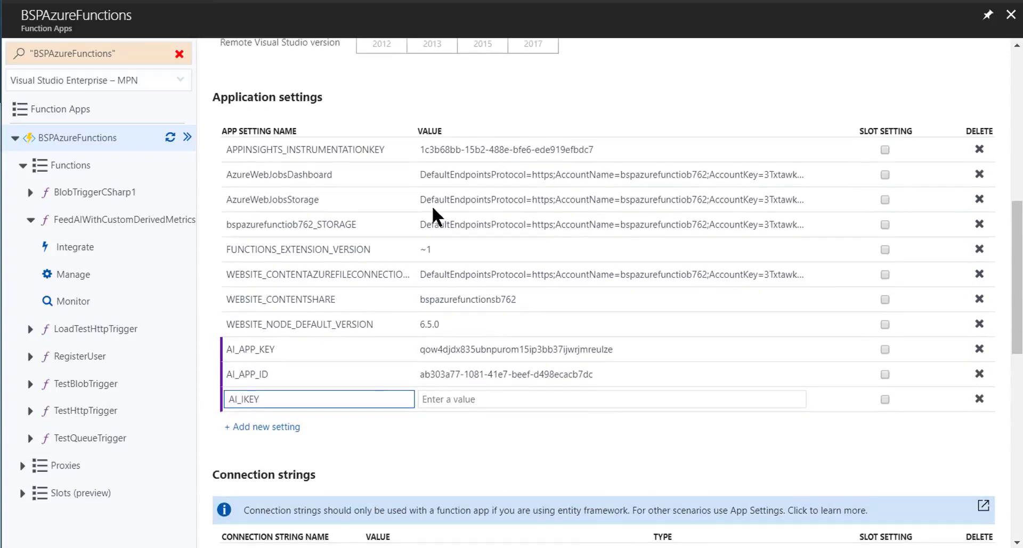
{"action": "left_click", "coordinate": [453, 151]}
{"action": "triple_click", "coordinate": [451, 151]}
{"action": "key", "text": "ctrl+c"}
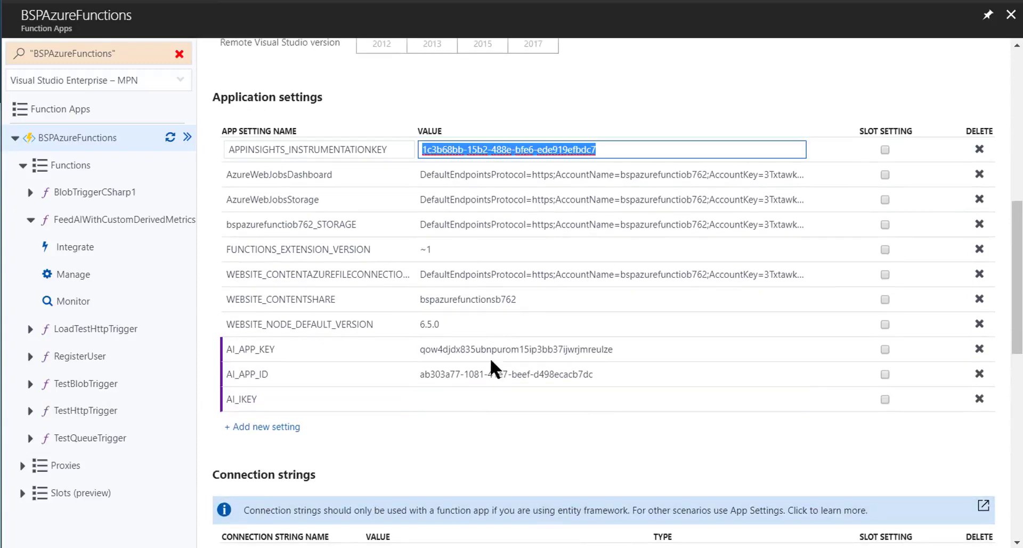
{"action": "left_click", "coordinate": [486, 399]}
{"action": "key", "text": "ctrl+v"}
{"action": "left_click", "coordinate": [453, 433]}
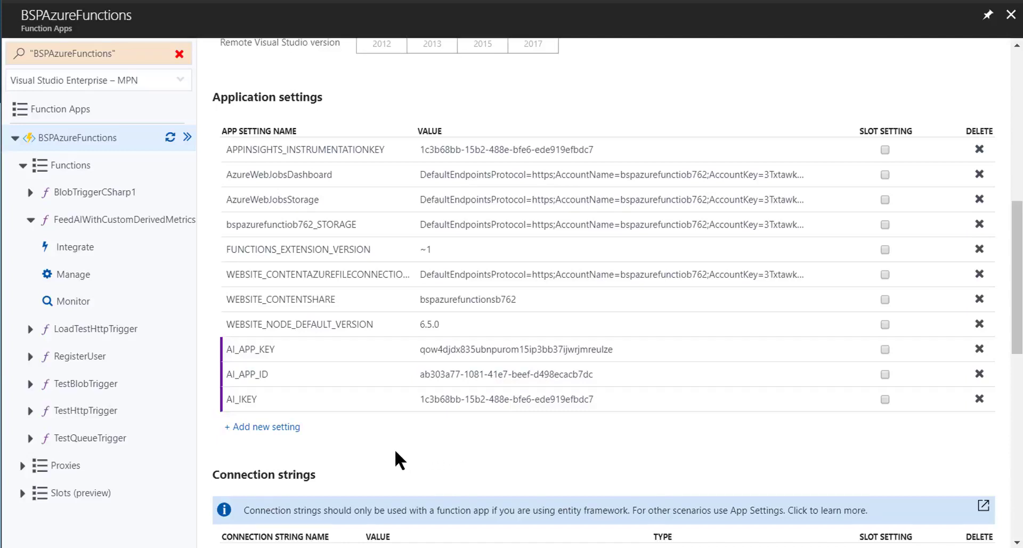
Save the application settings and check the list for AI_APP_ID, AI_APP_KEY and AI_IKEY
{"action": "scroll", "coordinate": [385, 215], "scroll_direction": "up", "scroll_amount": 8}
{"action": "scroll", "coordinate": [262, 115], "scroll_direction": "up", "scroll_amount": 2}
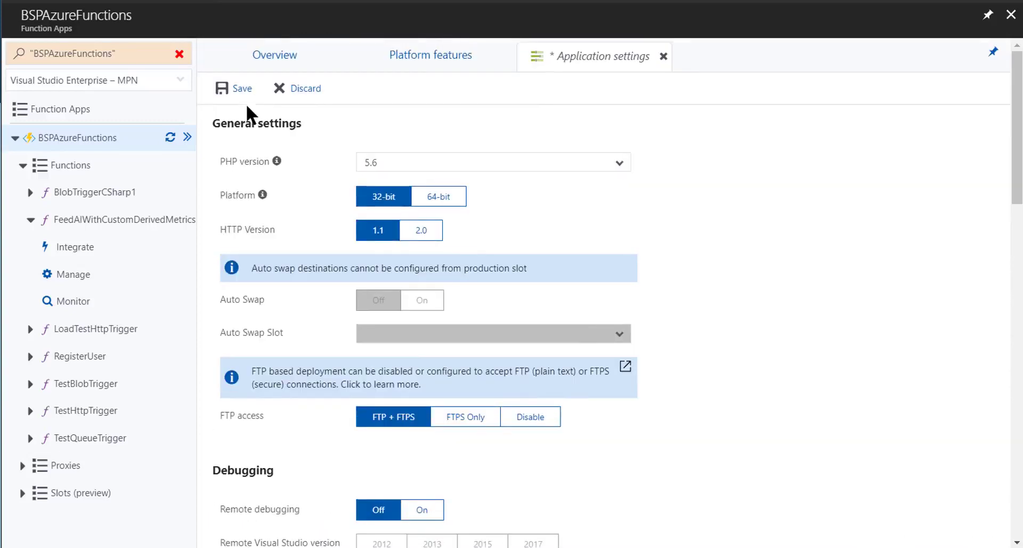
{"action": "left_click", "coordinate": [237, 89]}
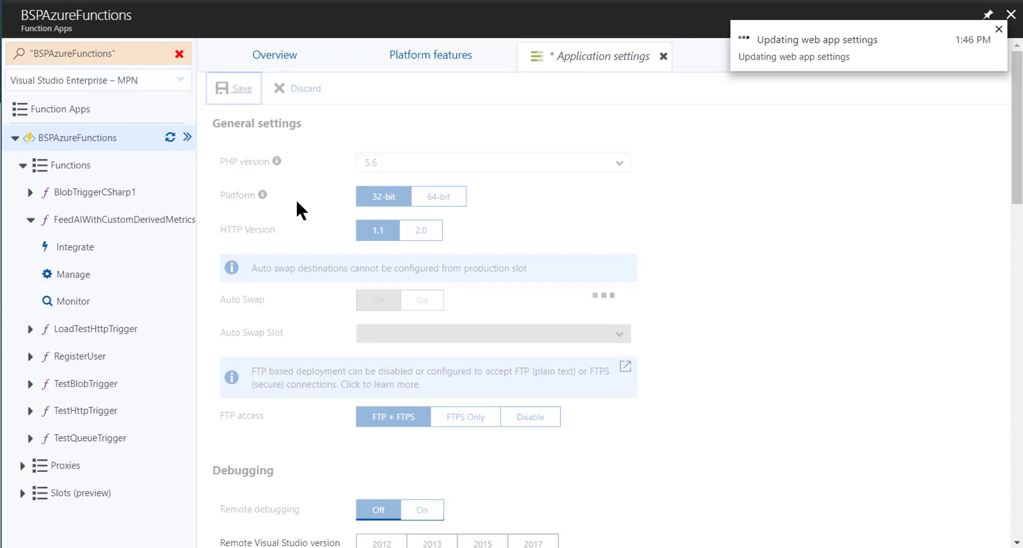
{"action": "scroll", "coordinate": [296, 199], "scroll_direction": "down", "scroll_amount": 5}
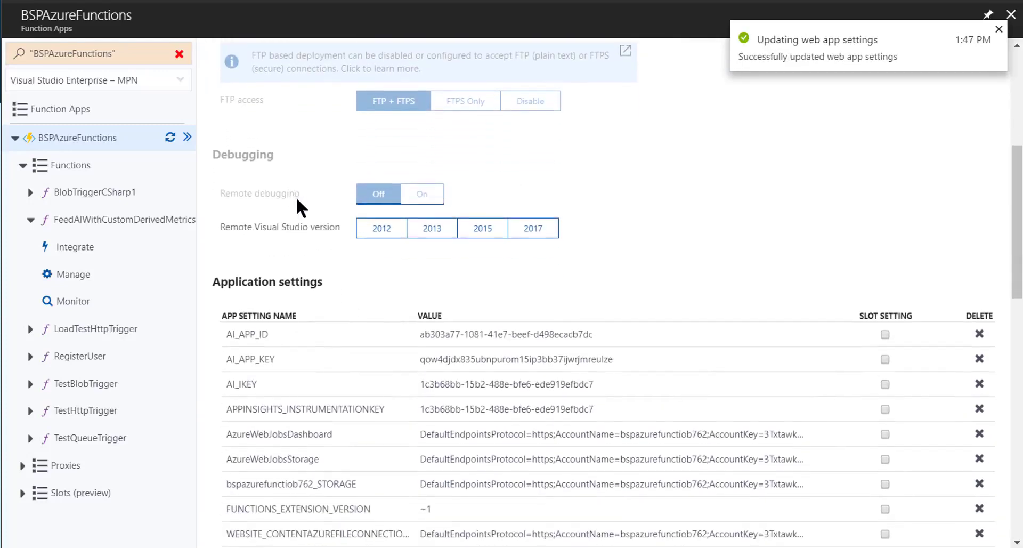
{"action": "scroll", "coordinate": [309, 244], "scroll_direction": "down", "scroll_amount": 3}
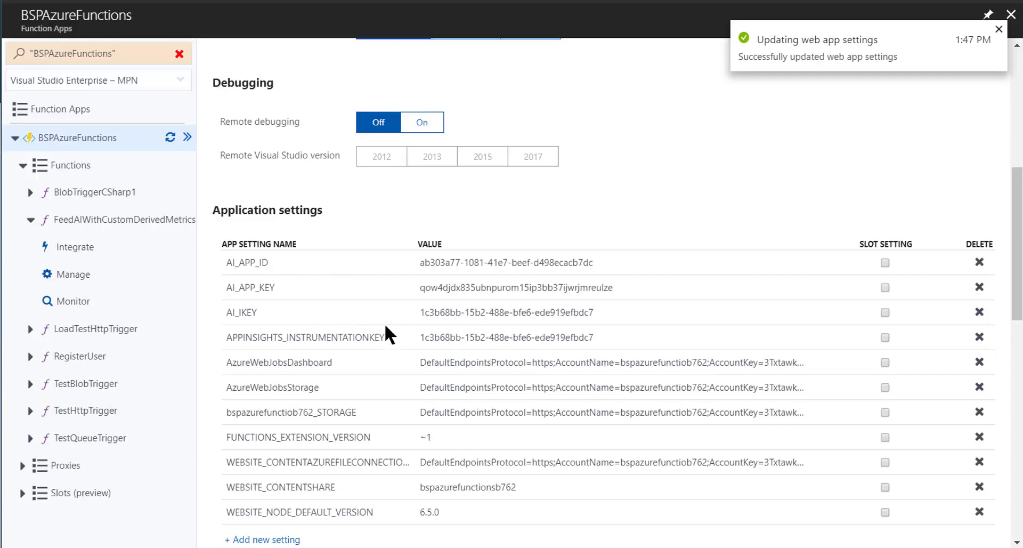
{"action": "scroll", "coordinate": [376, 323], "scroll_direction": "up", "scroll_amount": 8}
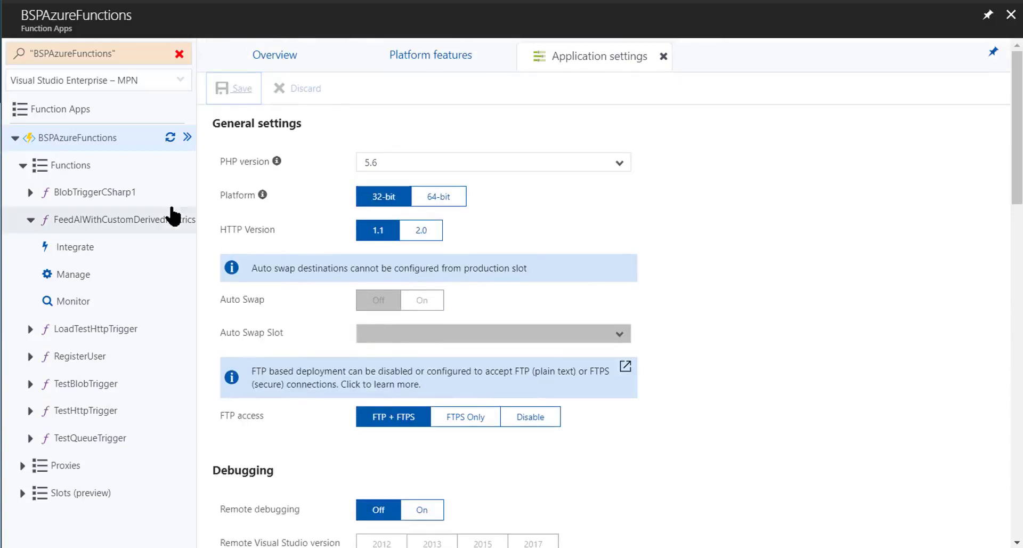
Run the FeedAIWithCustomDerivedMetrics function with its logs shown, and collapse the test pane to read them in full
{"action": "left_click", "coordinate": [171, 225]}
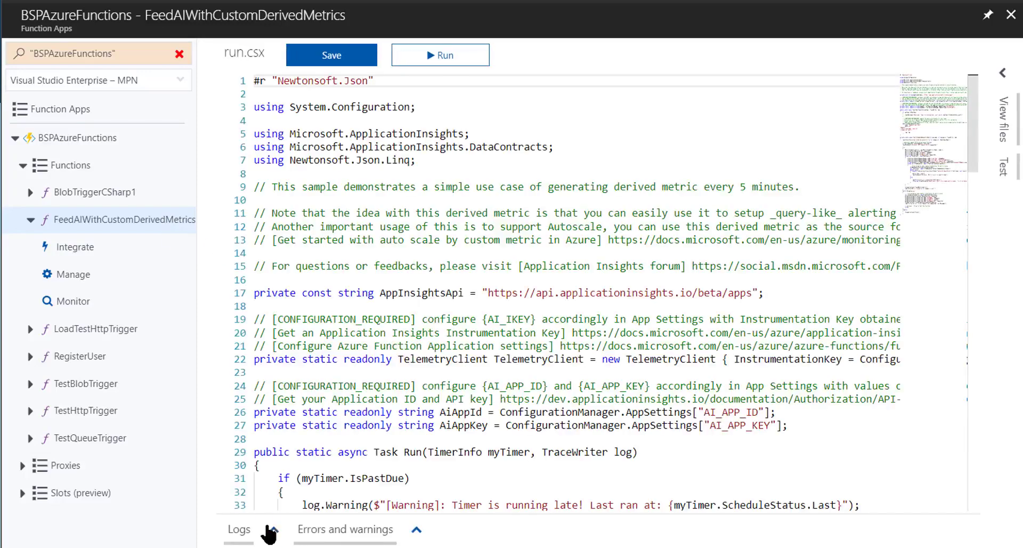
{"action": "left_click", "coordinate": [270, 529]}
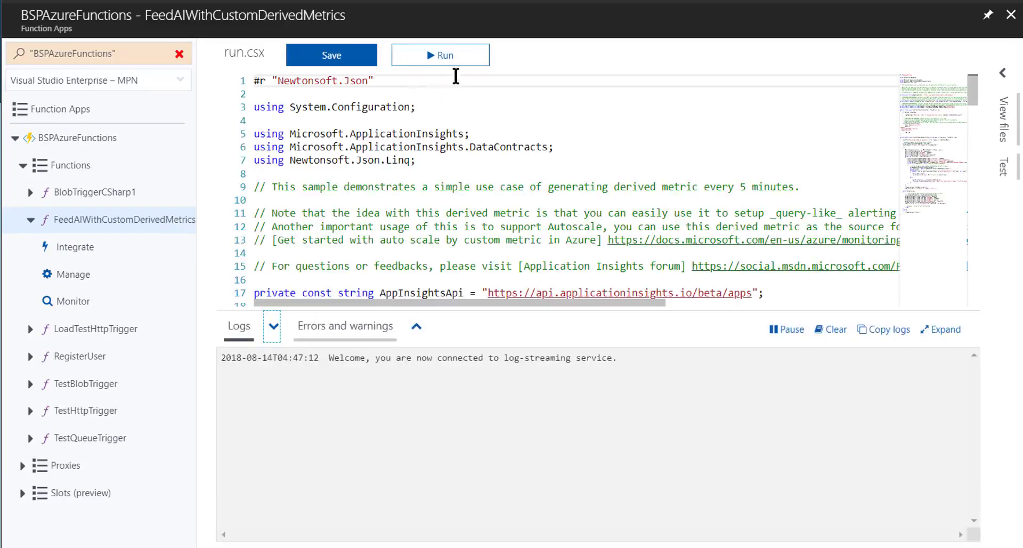
{"action": "left_click", "coordinate": [452, 59]}
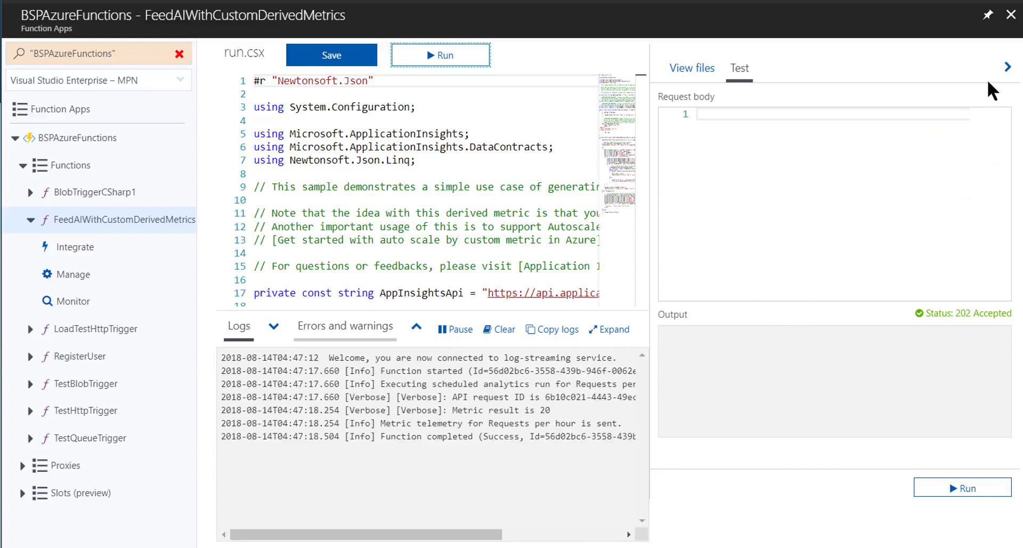
{"action": "left_click", "coordinate": [1007, 67]}
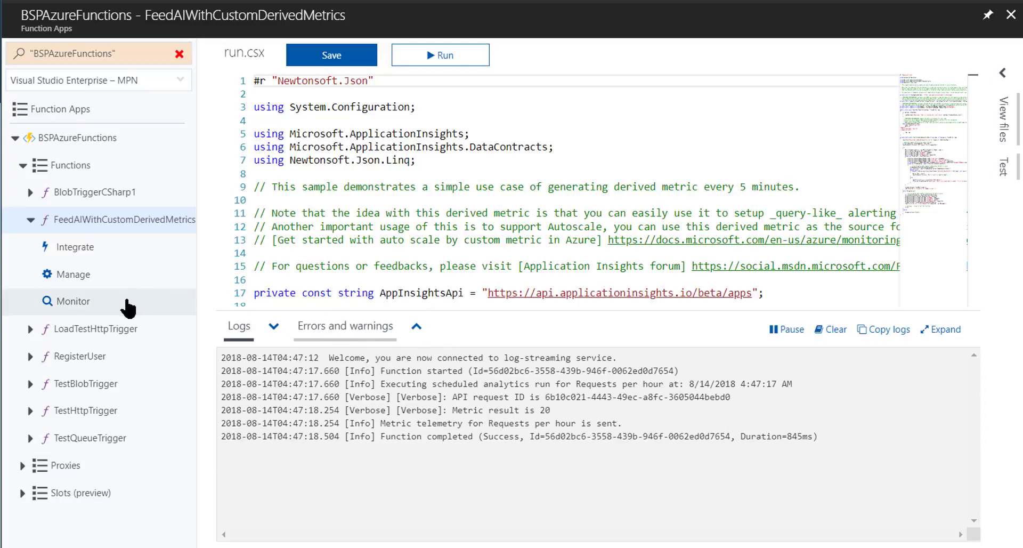
Check the invocation history of FeedAIWithCustomDerivedMetrics in its monitor and refresh the results
{"action": "left_click", "coordinate": [127, 305]}
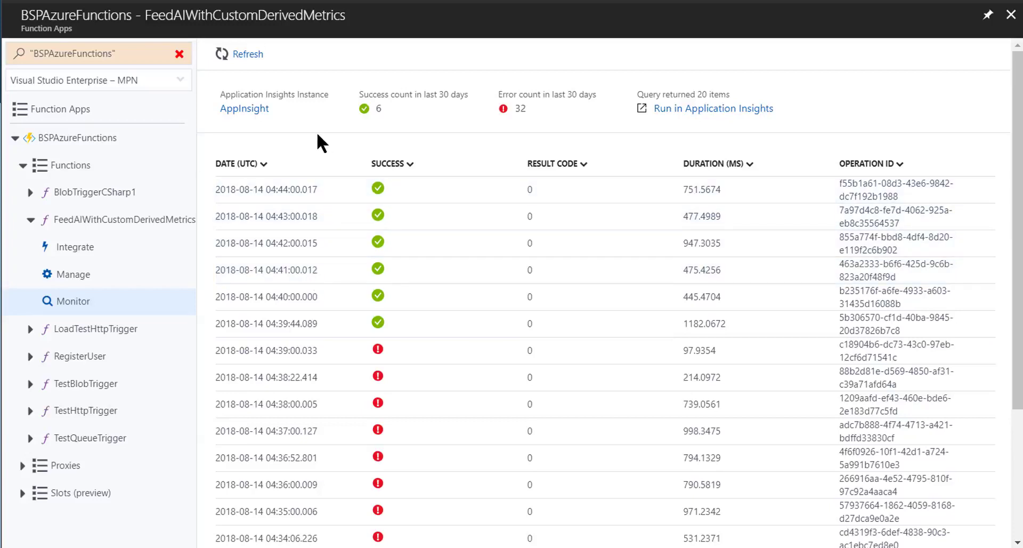
{"action": "left_click", "coordinate": [250, 56]}
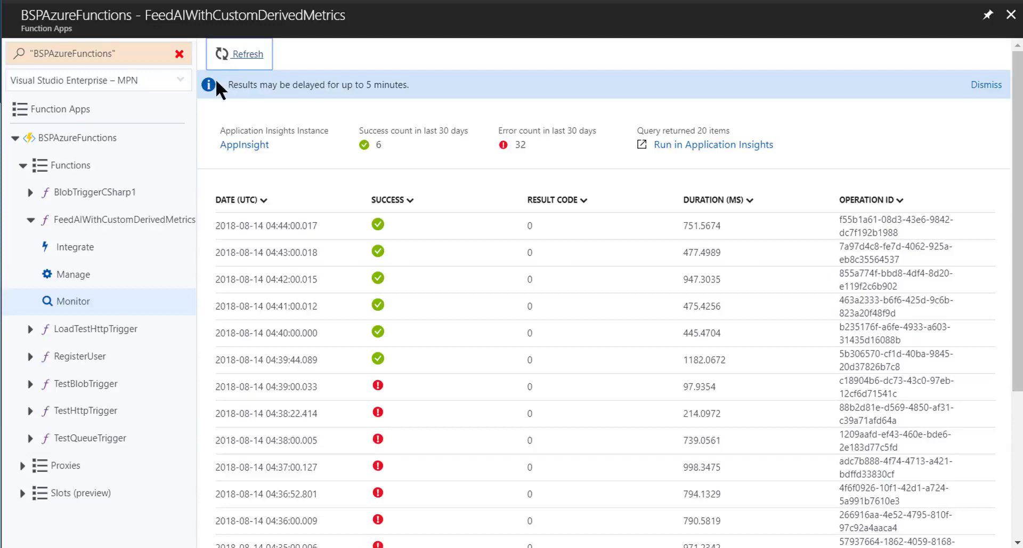
Return to the BSPAzureFunctions overview and open Metrics Explorer in its Application Insights resource
{"action": "left_click", "coordinate": [78, 134]}
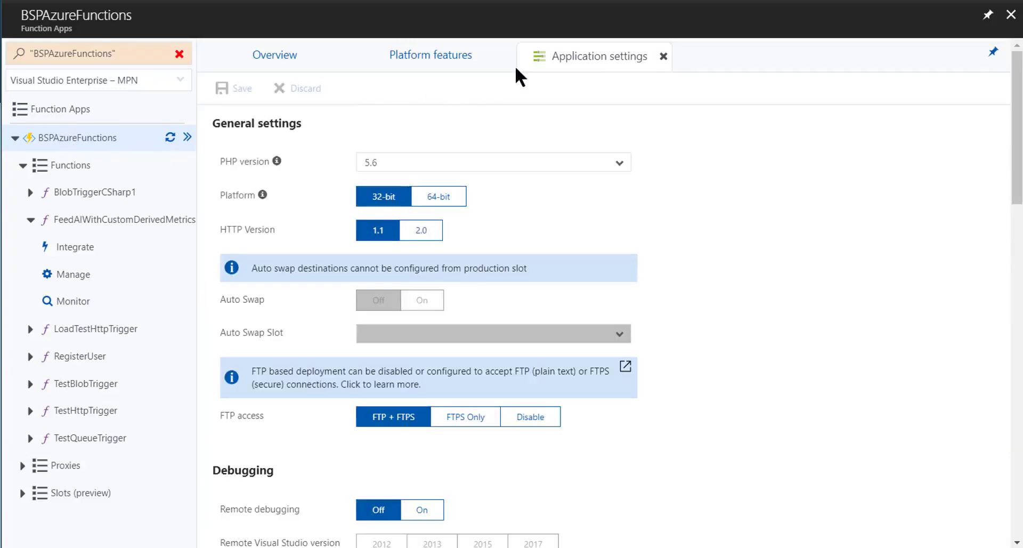
{"action": "left_click", "coordinate": [321, 68]}
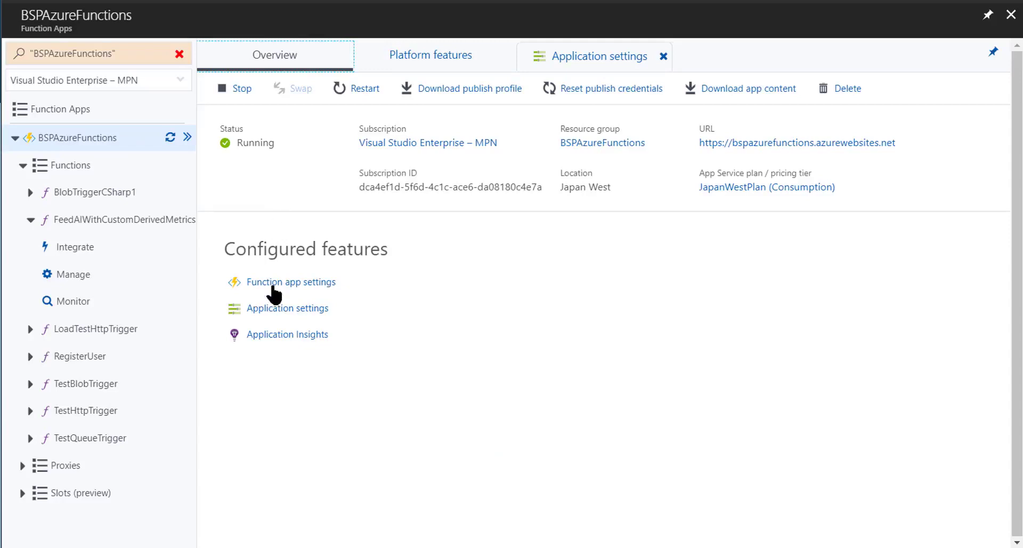
{"action": "left_click", "coordinate": [324, 336]}
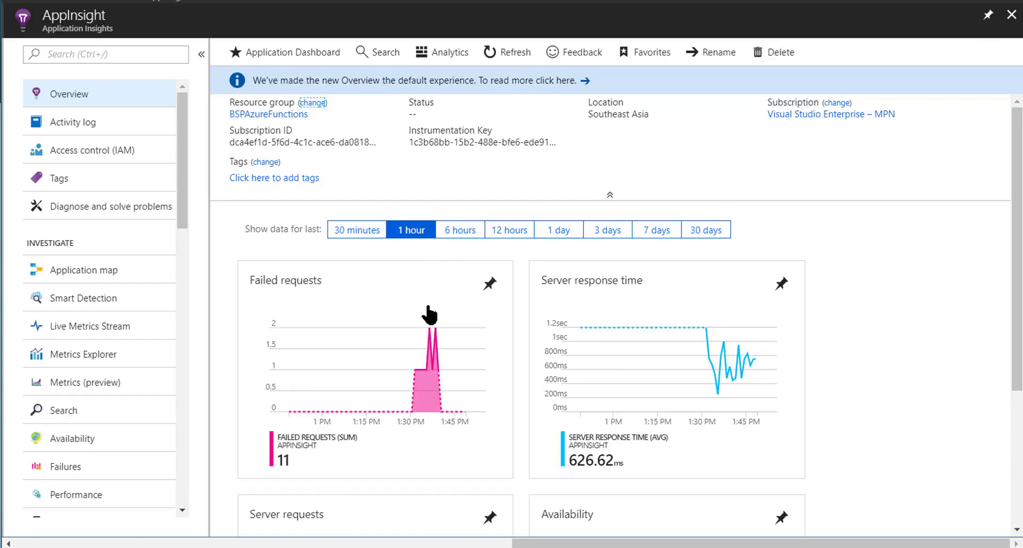
{"action": "left_click", "coordinate": [141, 363]}
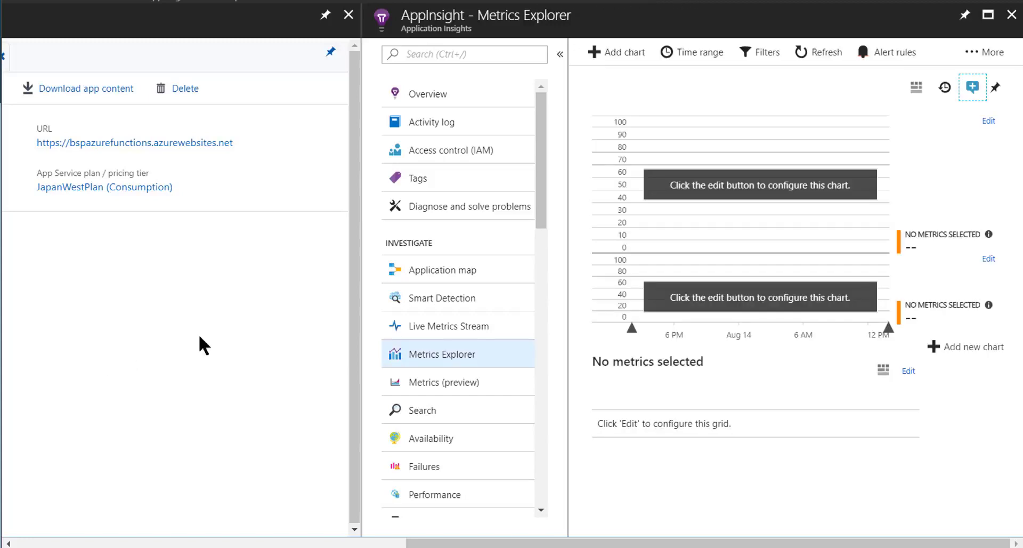
Edit the first chart, setting its chart type to Bar and its color palette to Blue & Green
{"action": "left_click", "coordinate": [992, 125]}
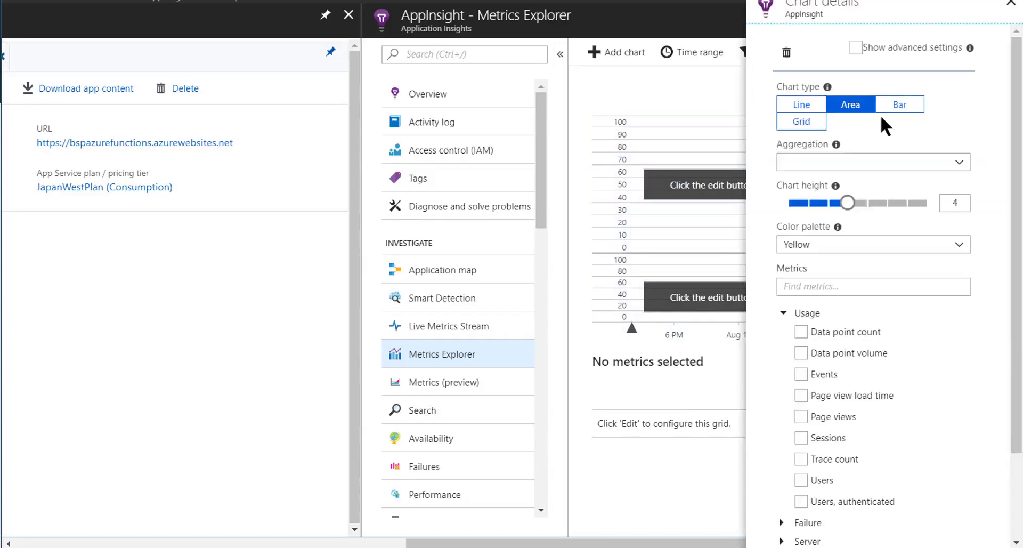
{"action": "left_click", "coordinate": [884, 109]}
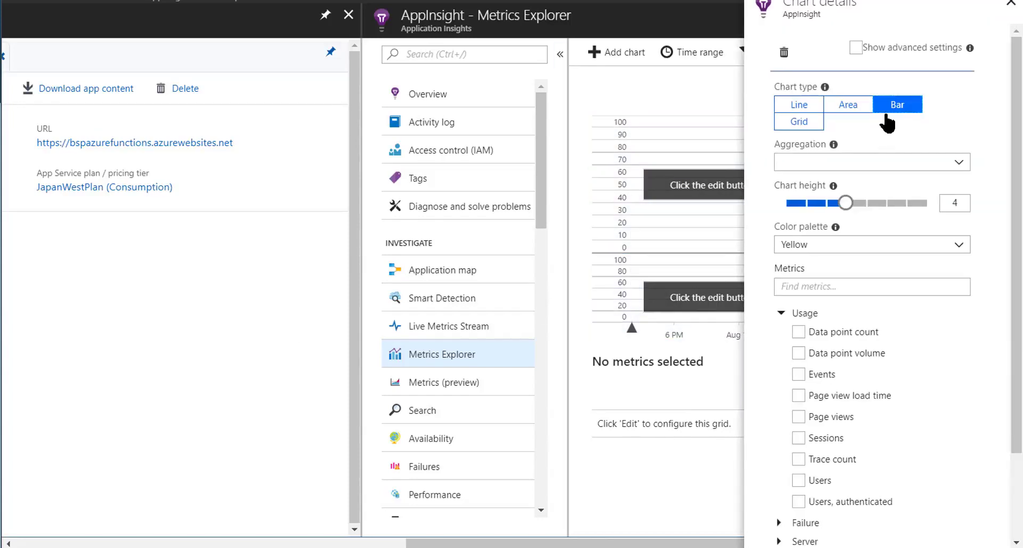
{"action": "left_click", "coordinate": [886, 168]}
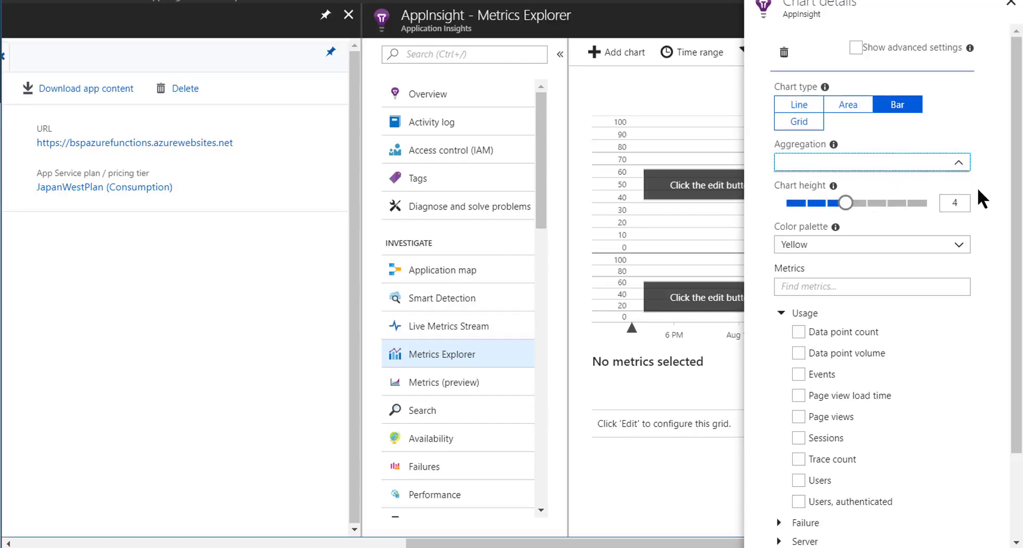
{"action": "left_click", "coordinate": [962, 249]}
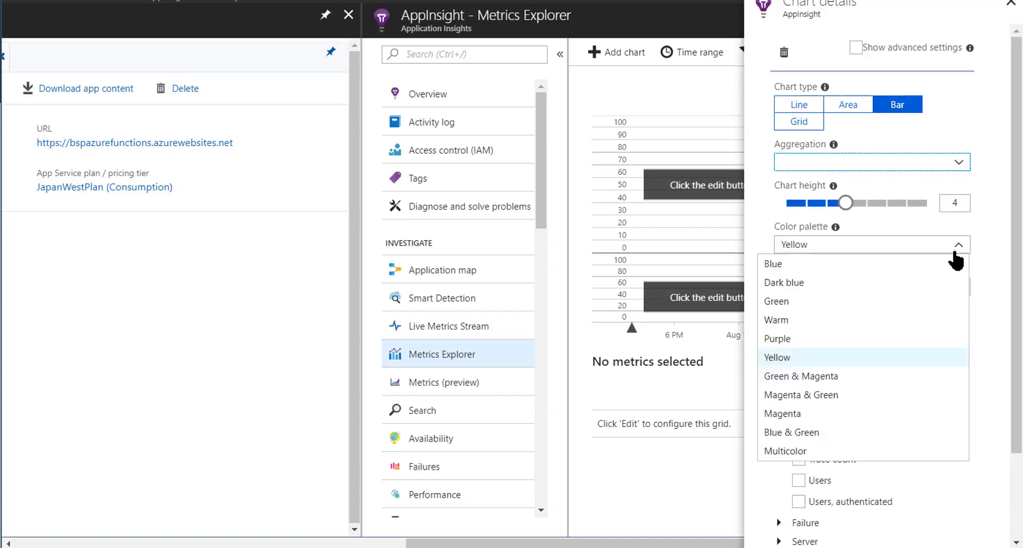
{"action": "left_click", "coordinate": [872, 433]}
Search the chart's metrics for "hou", select the custom metric Requests per hour, and clear the search text
{"action": "left_click", "coordinate": [856, 291]}
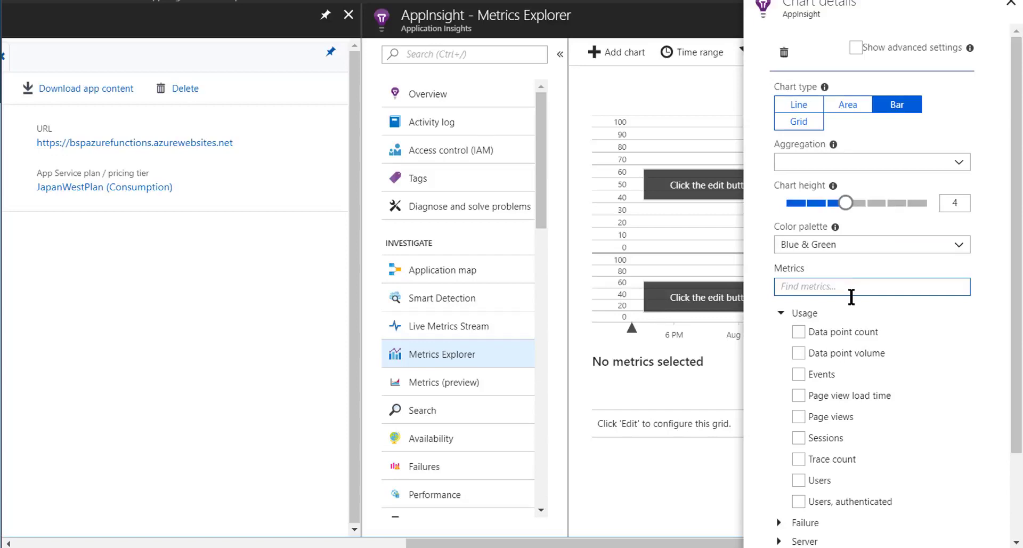
{"action": "type", "text": "hou"}
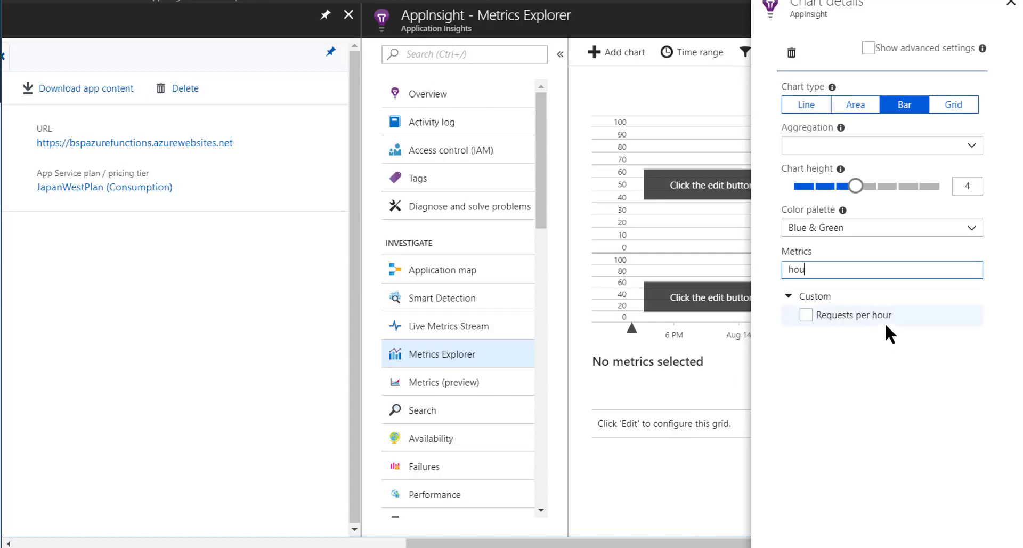
{"action": "double_click", "coordinate": [856, 273]}
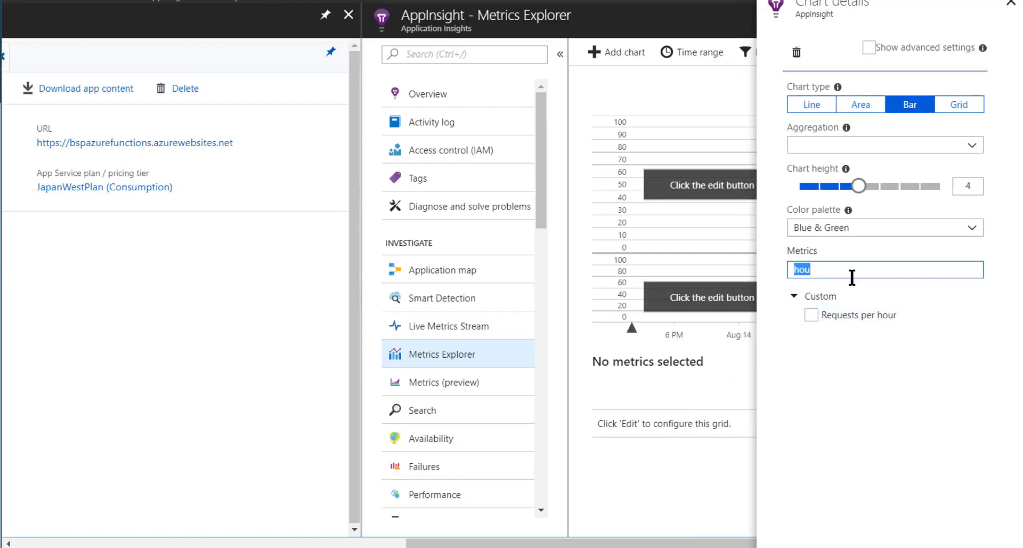
{"action": "left_click", "coordinate": [884, 315]}
{"action": "key", "text": "BackSpace"}
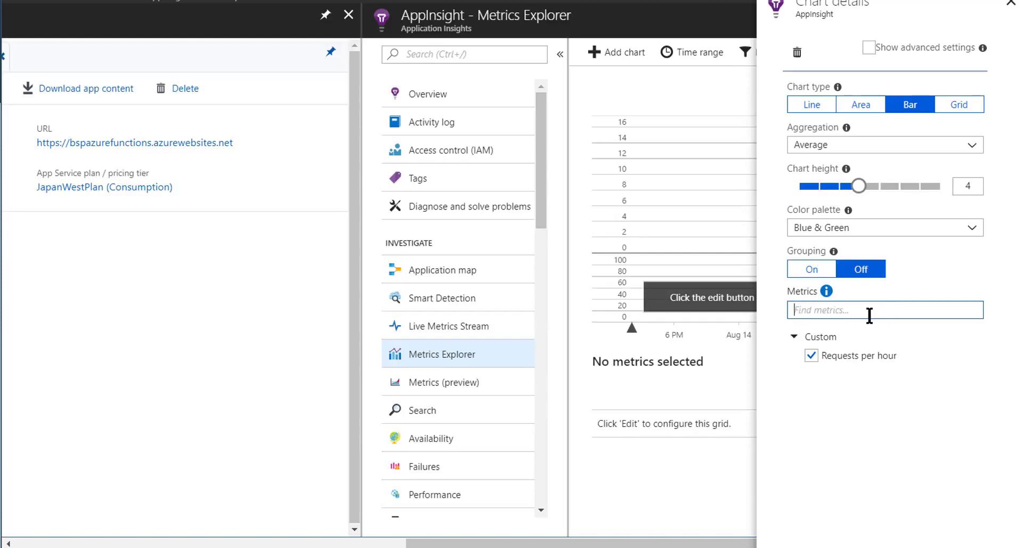
Expand the Custom metrics group to review its entries, and close the chart details
{"action": "scroll", "coordinate": [914, 322], "scroll_direction": "down", "scroll_amount": 3}
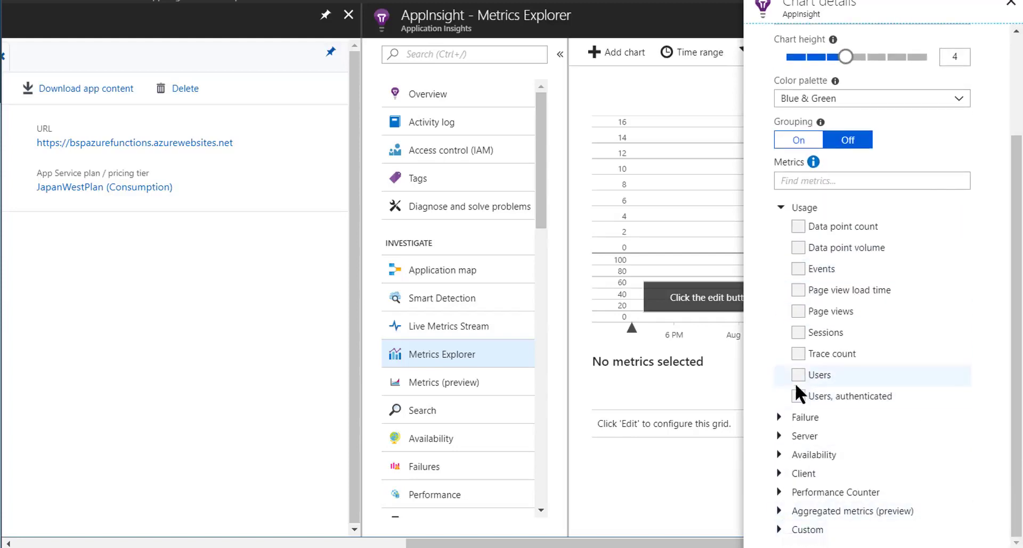
{"action": "scroll", "coordinate": [788, 267], "scroll_direction": "up", "scroll_amount": 3}
{"action": "scroll", "coordinate": [773, 493], "scroll_direction": "down", "scroll_amount": 3}
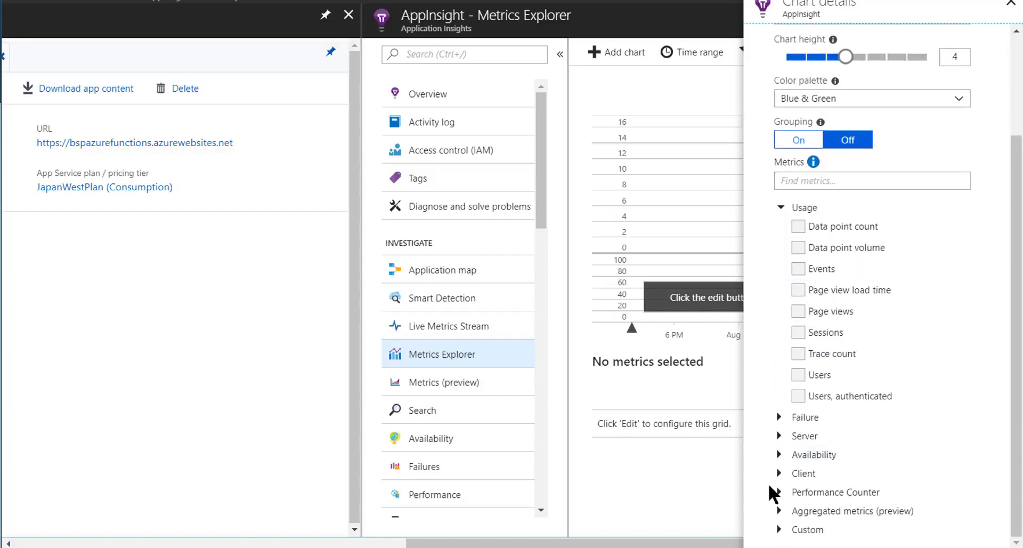
{"action": "left_click", "coordinate": [786, 529]}
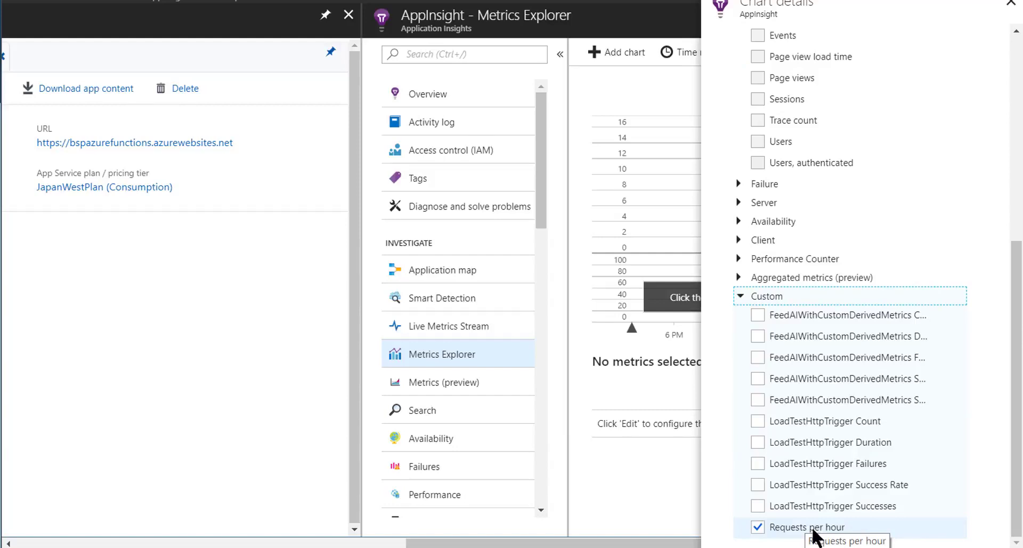
{"action": "scroll", "coordinate": [808, 506], "scroll_direction": "up", "scroll_amount": 7}
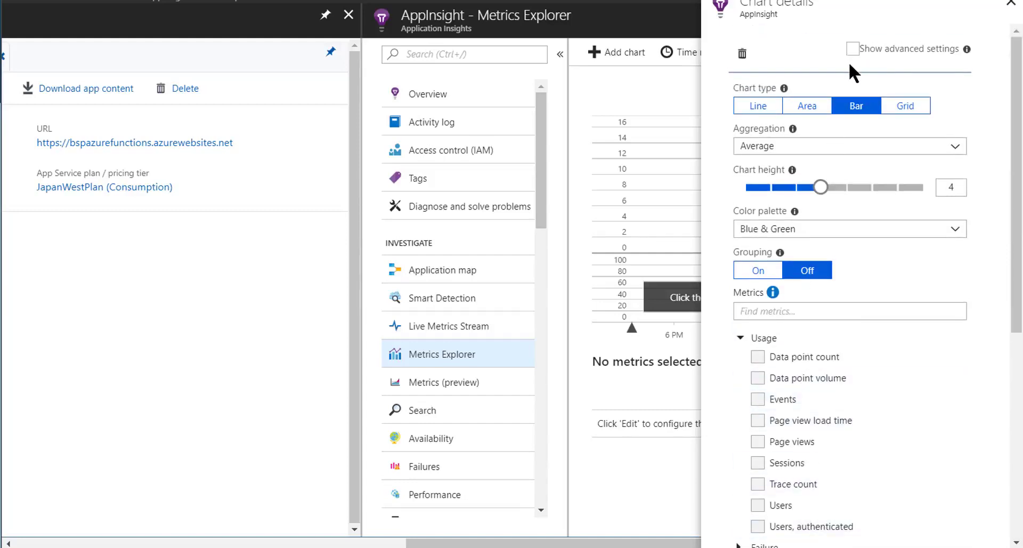
{"action": "left_click", "coordinate": [1011, 3]}
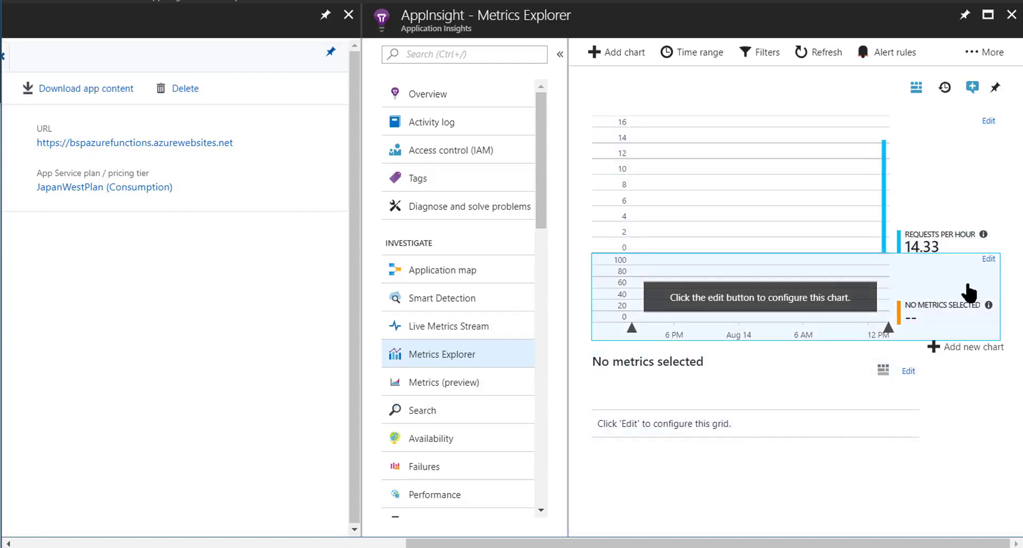
Refresh the charts and set their time range to the last 4 hours with automatic granularity
{"action": "left_click", "coordinate": [804, 56]}
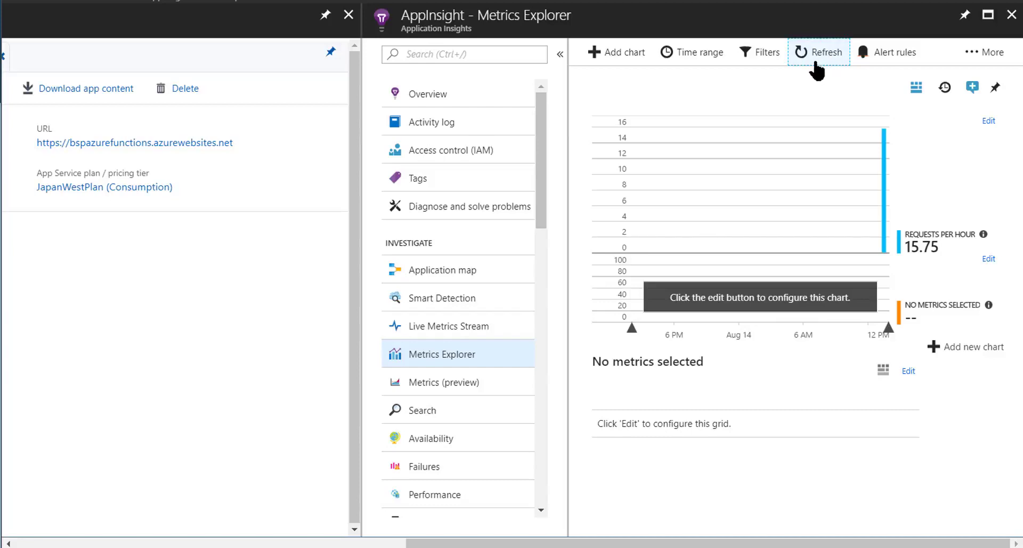
{"action": "left_click", "coordinate": [713, 63]}
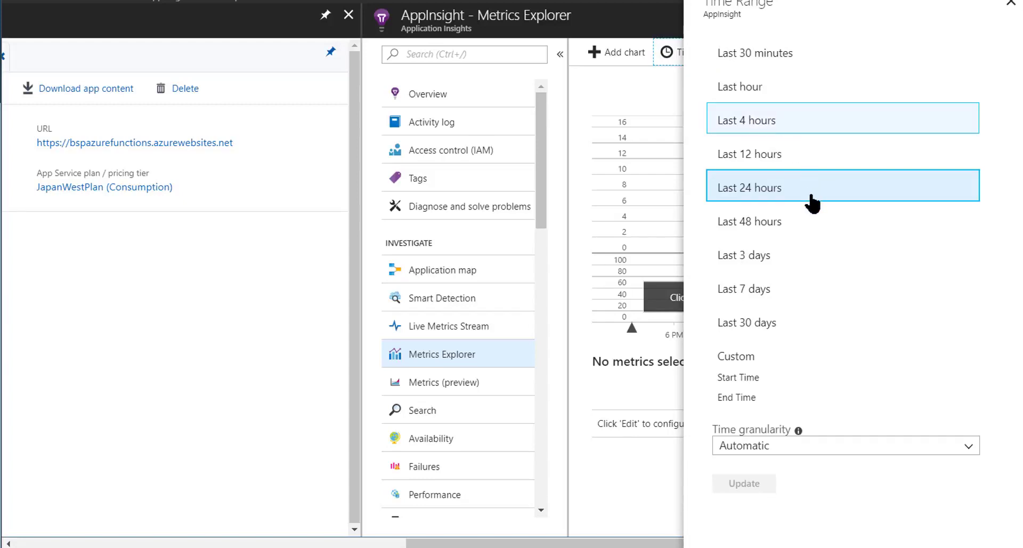
{"action": "left_click", "coordinate": [772, 121]}
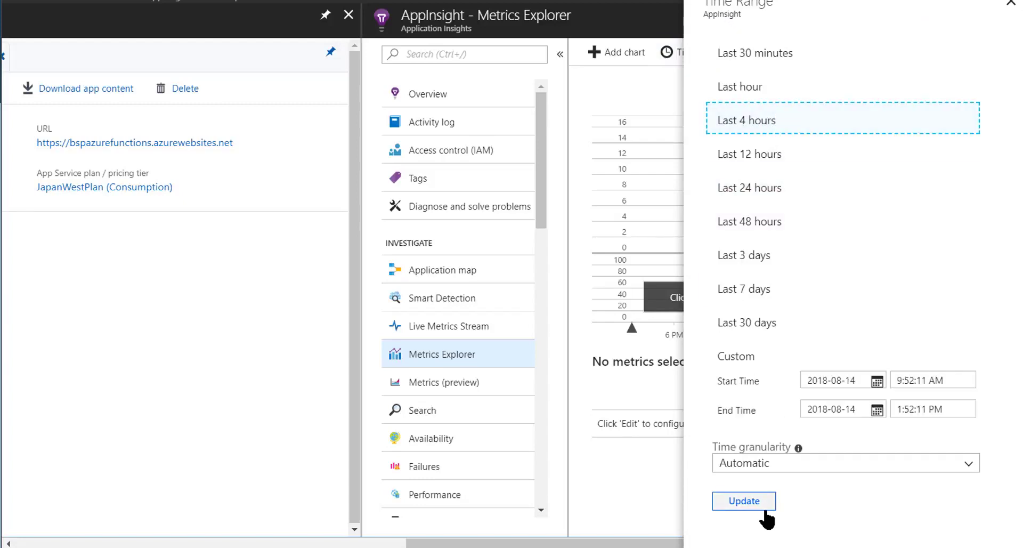
{"action": "left_click", "coordinate": [765, 509]}
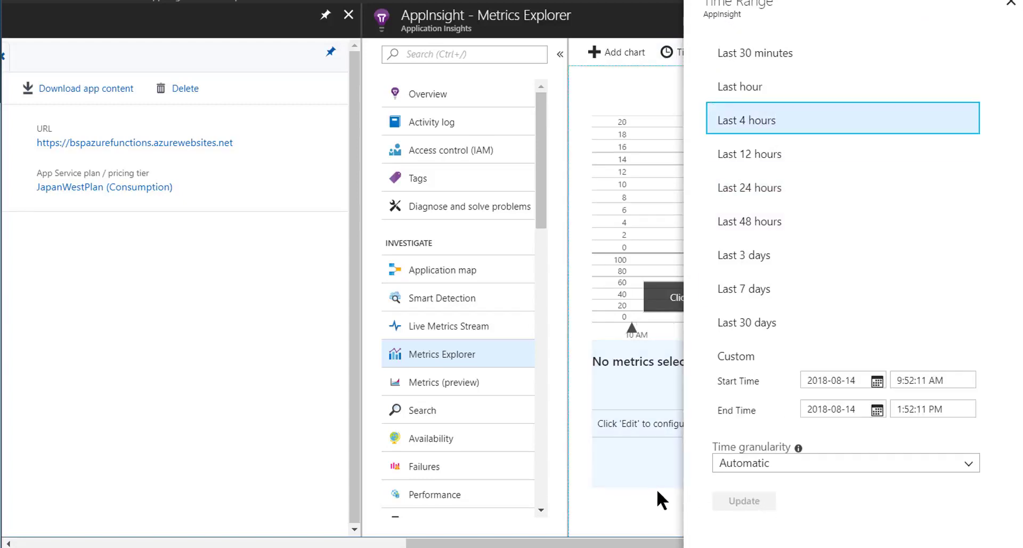
{"action": "left_click", "coordinate": [1011, 3]}
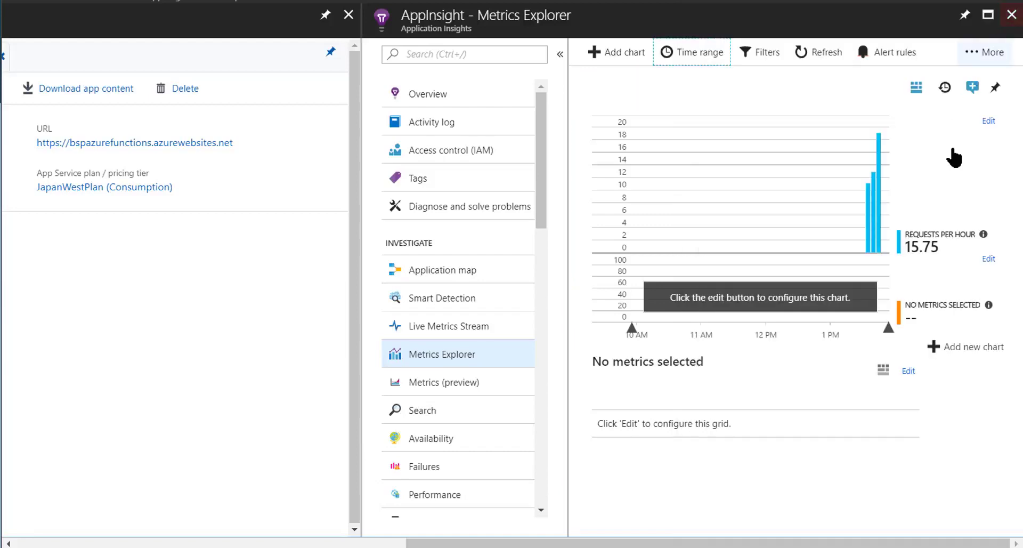